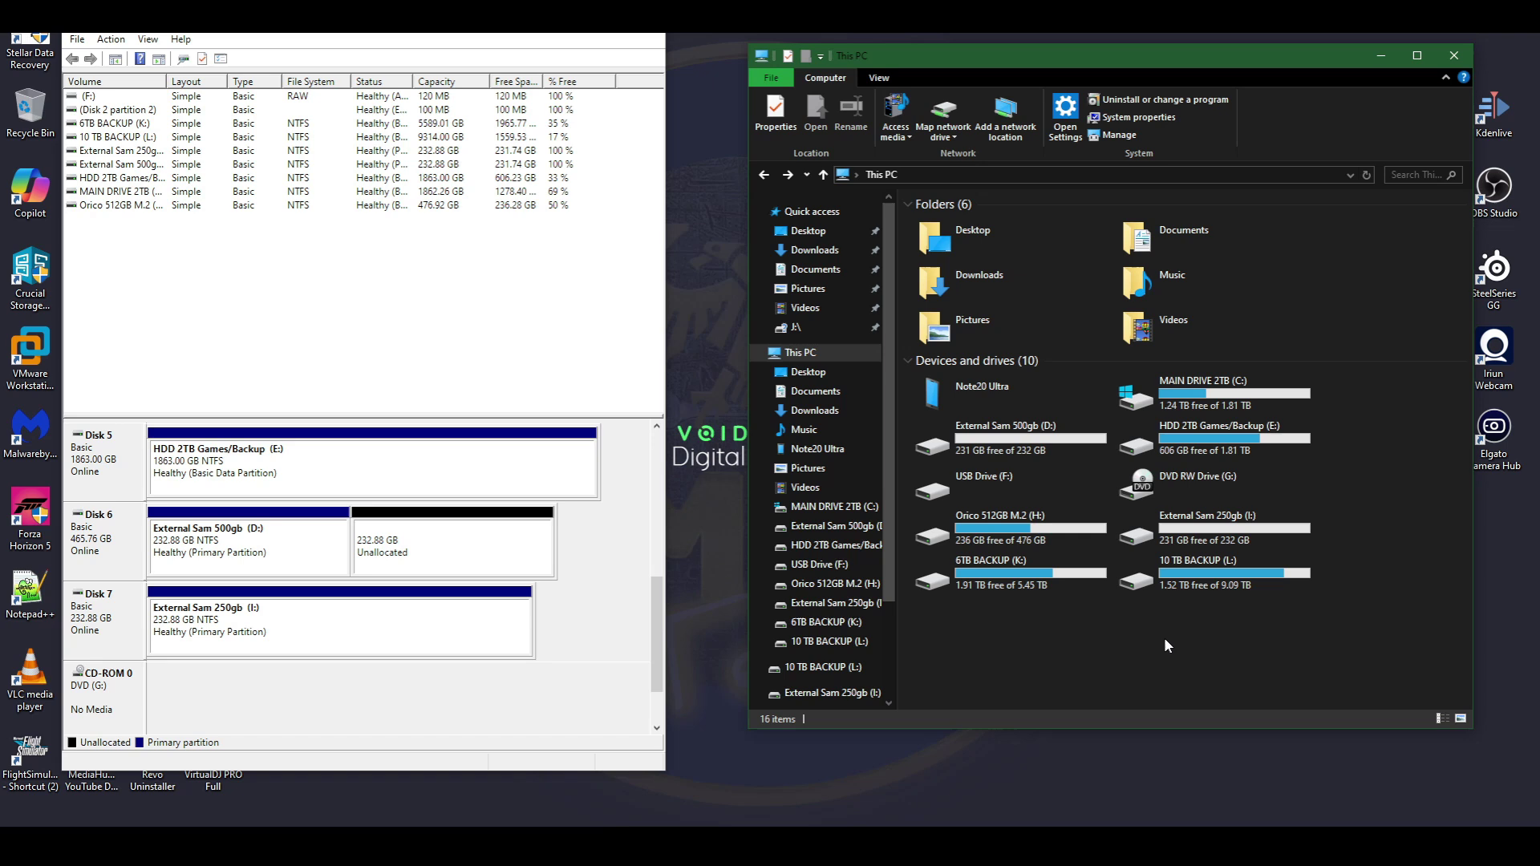
# Compare the External Sam 250gb (I:) and External Sam 500gb (D:) partitions in Disk Management.
pyautogui.click(260, 616)
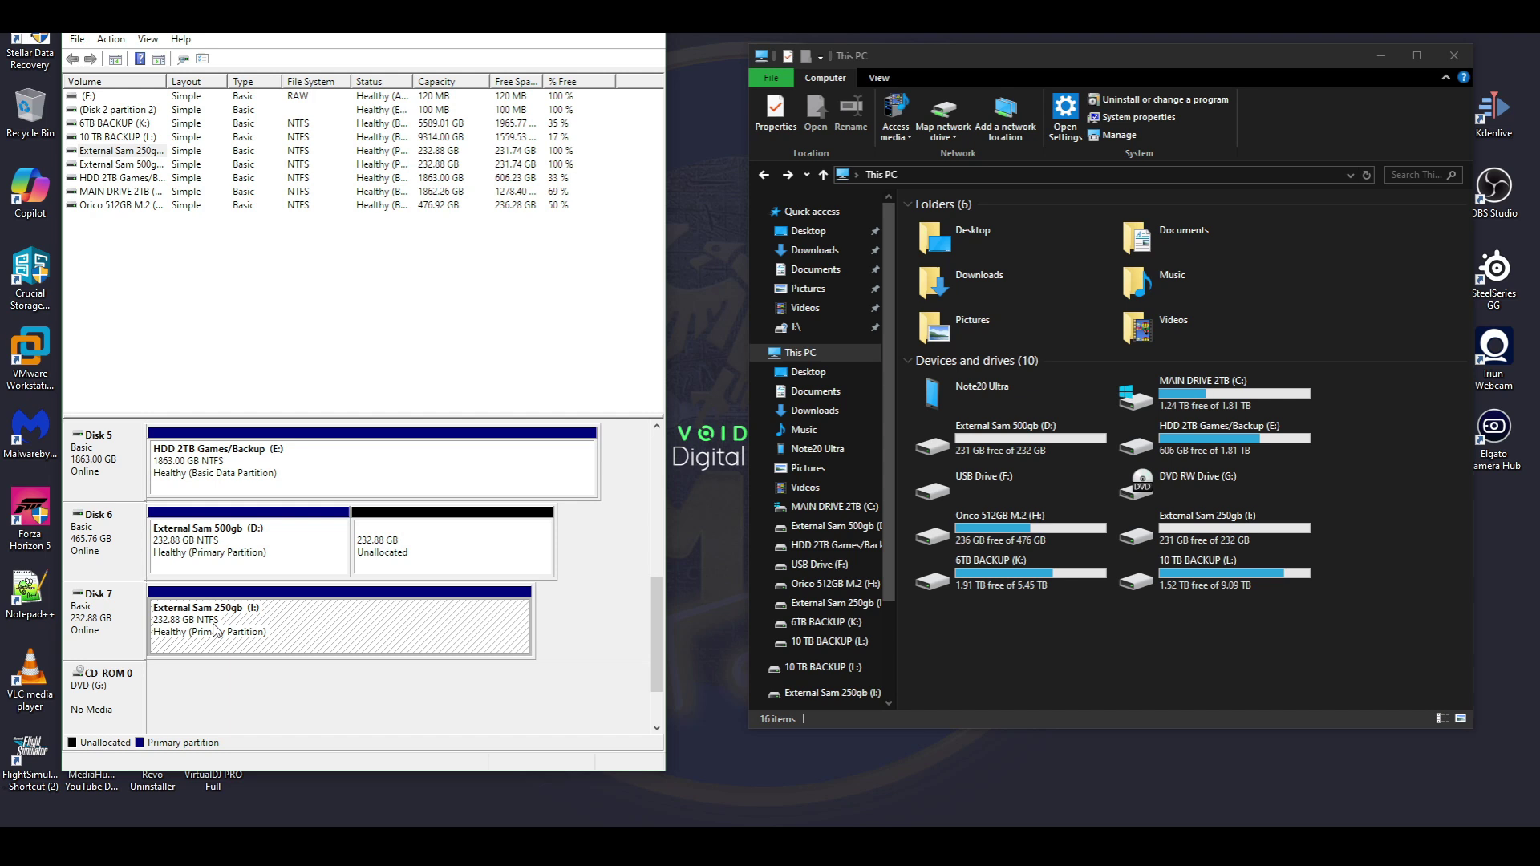
pyautogui.click(253, 531)
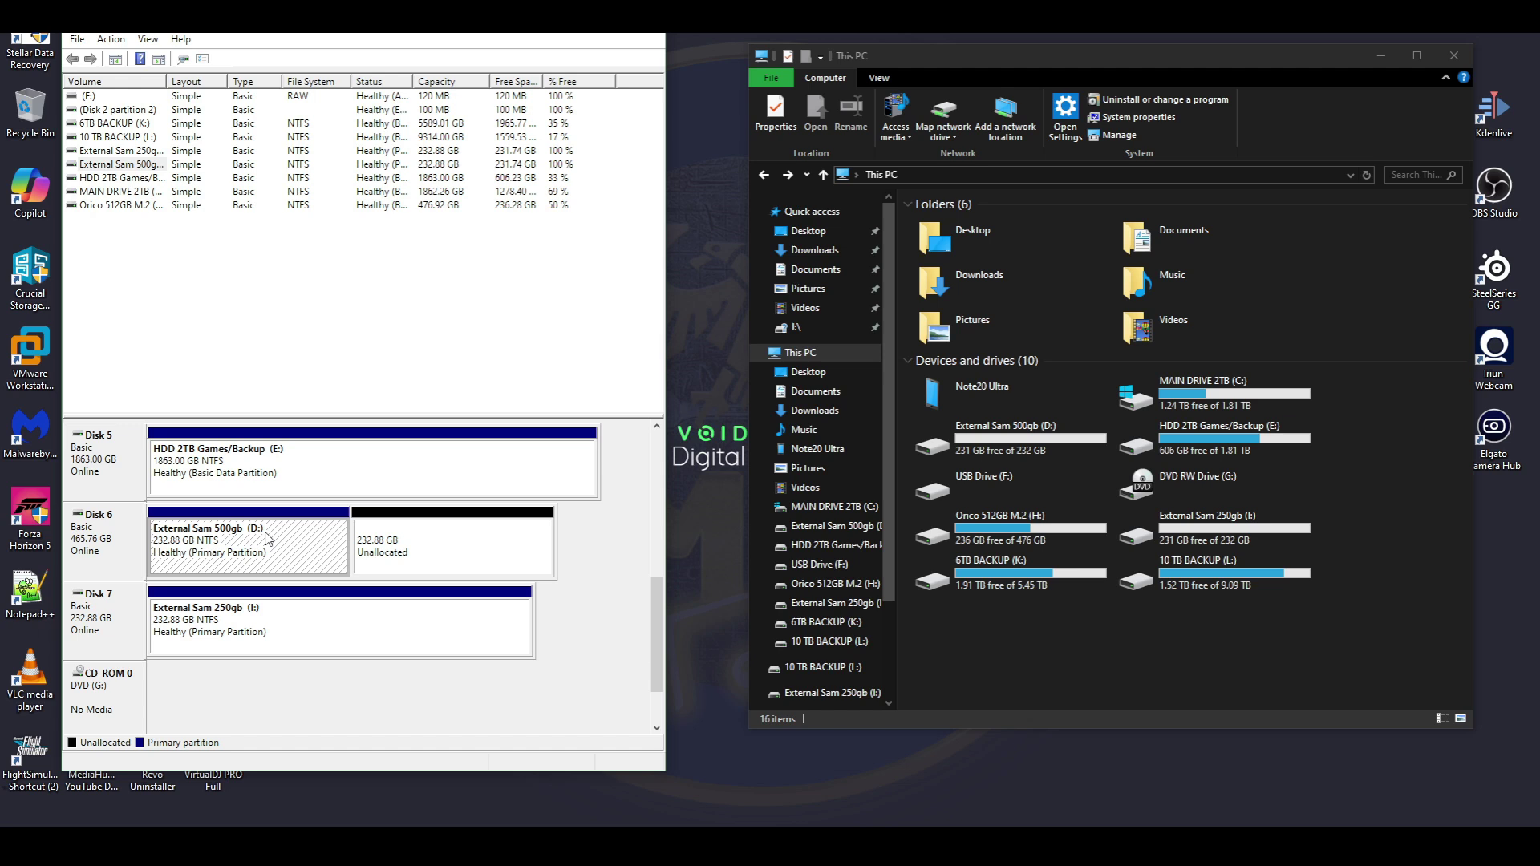
pyautogui.click(275, 622)
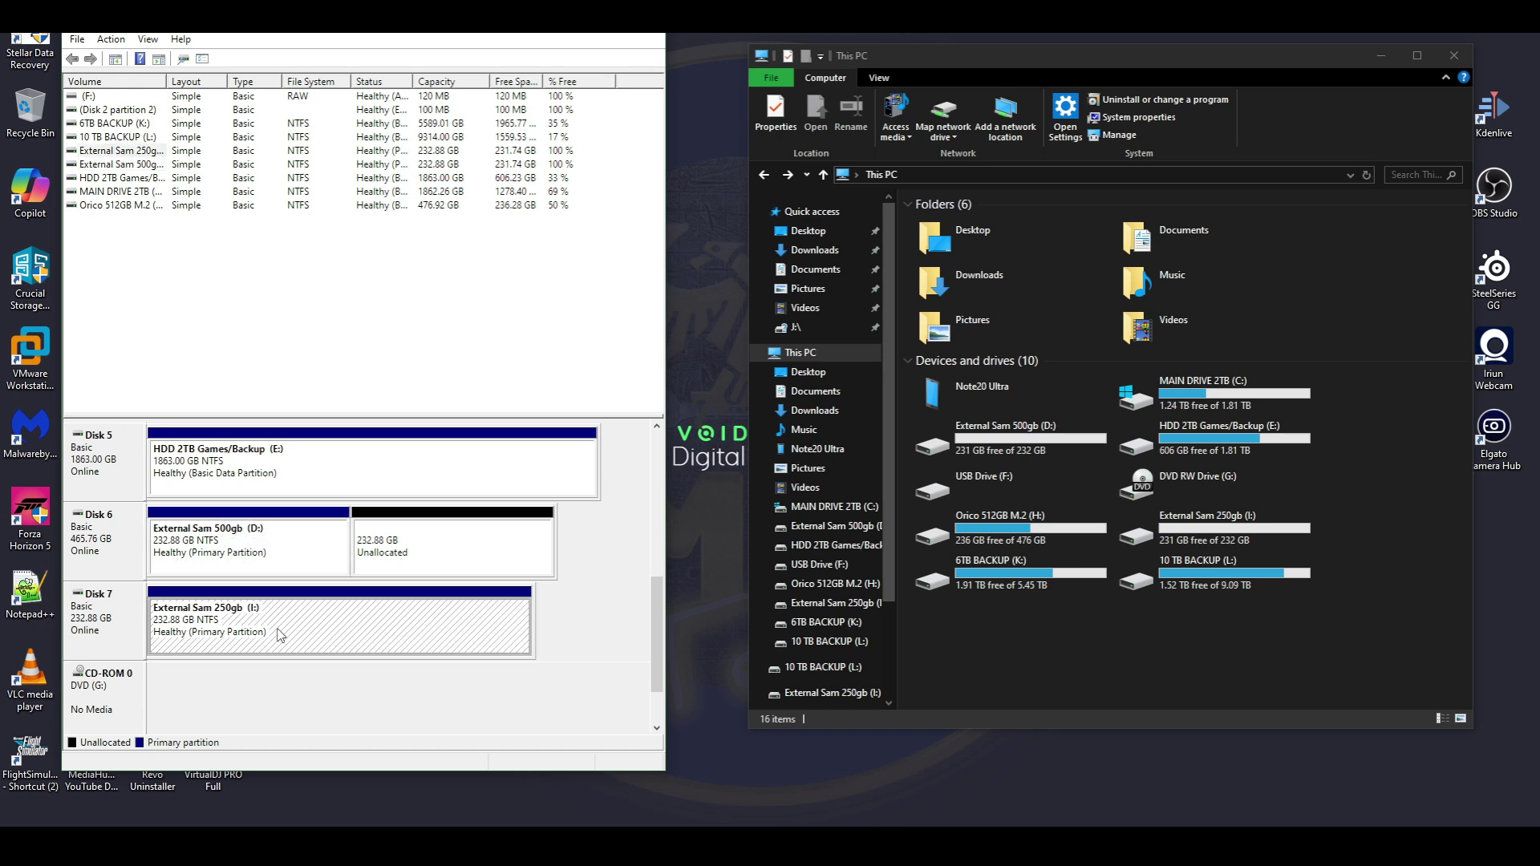
pyautogui.click(276, 541)
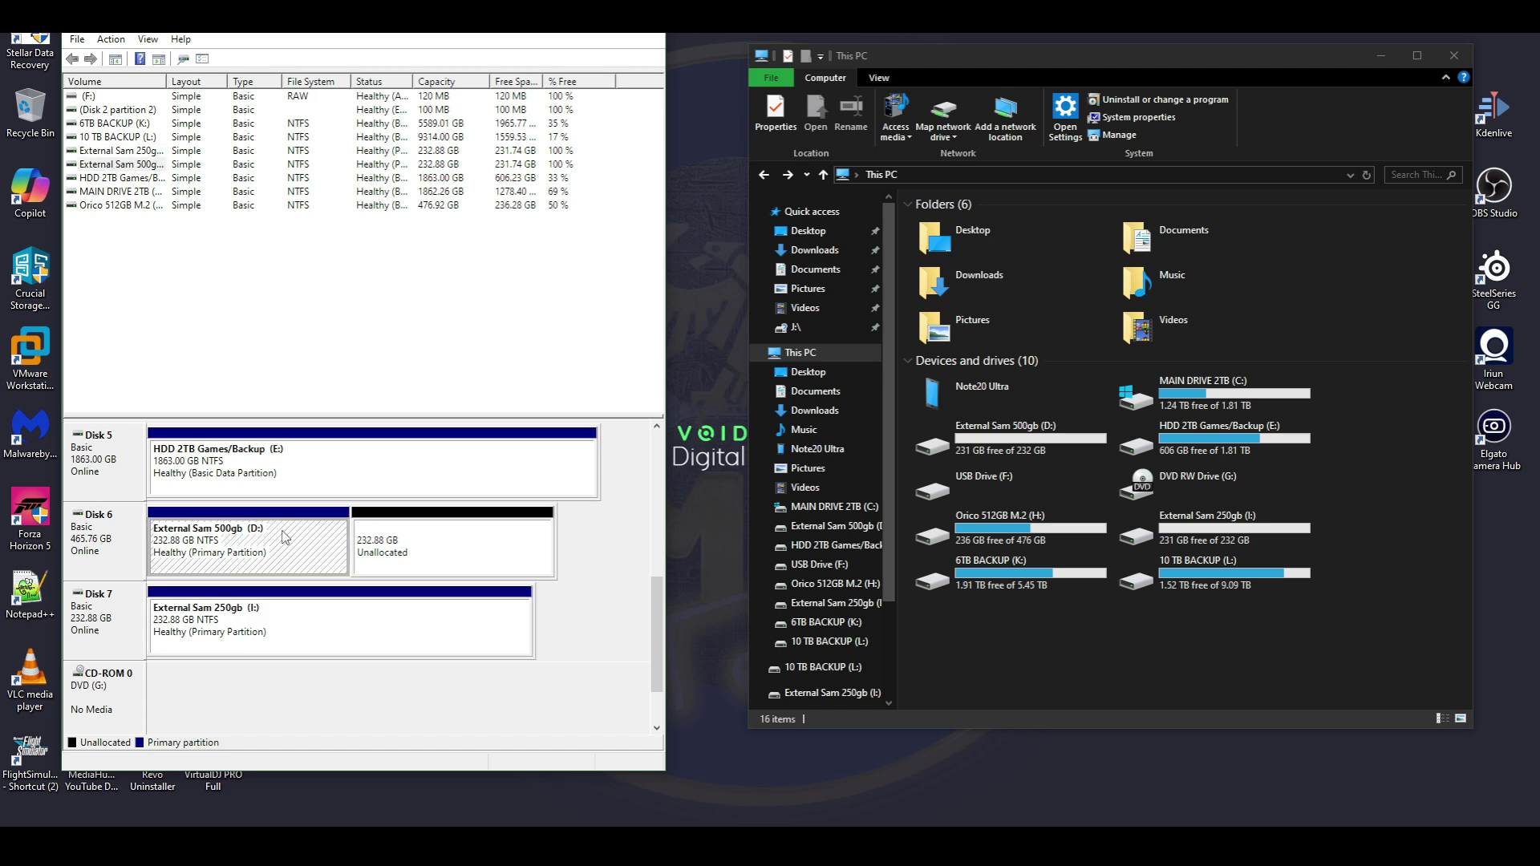
pyautogui.click(267, 625)
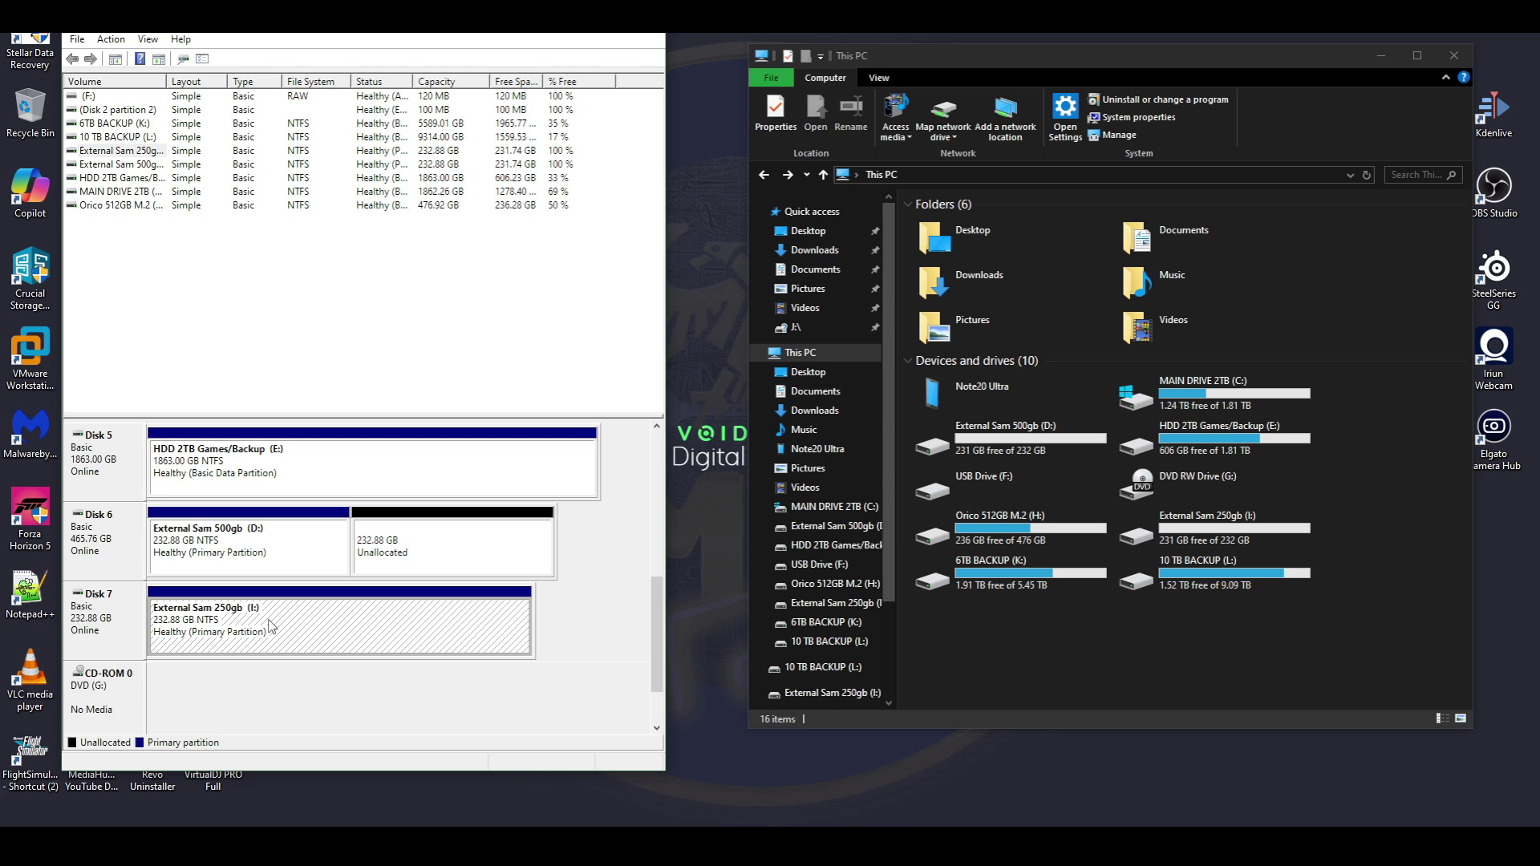
pyautogui.click(316, 536)
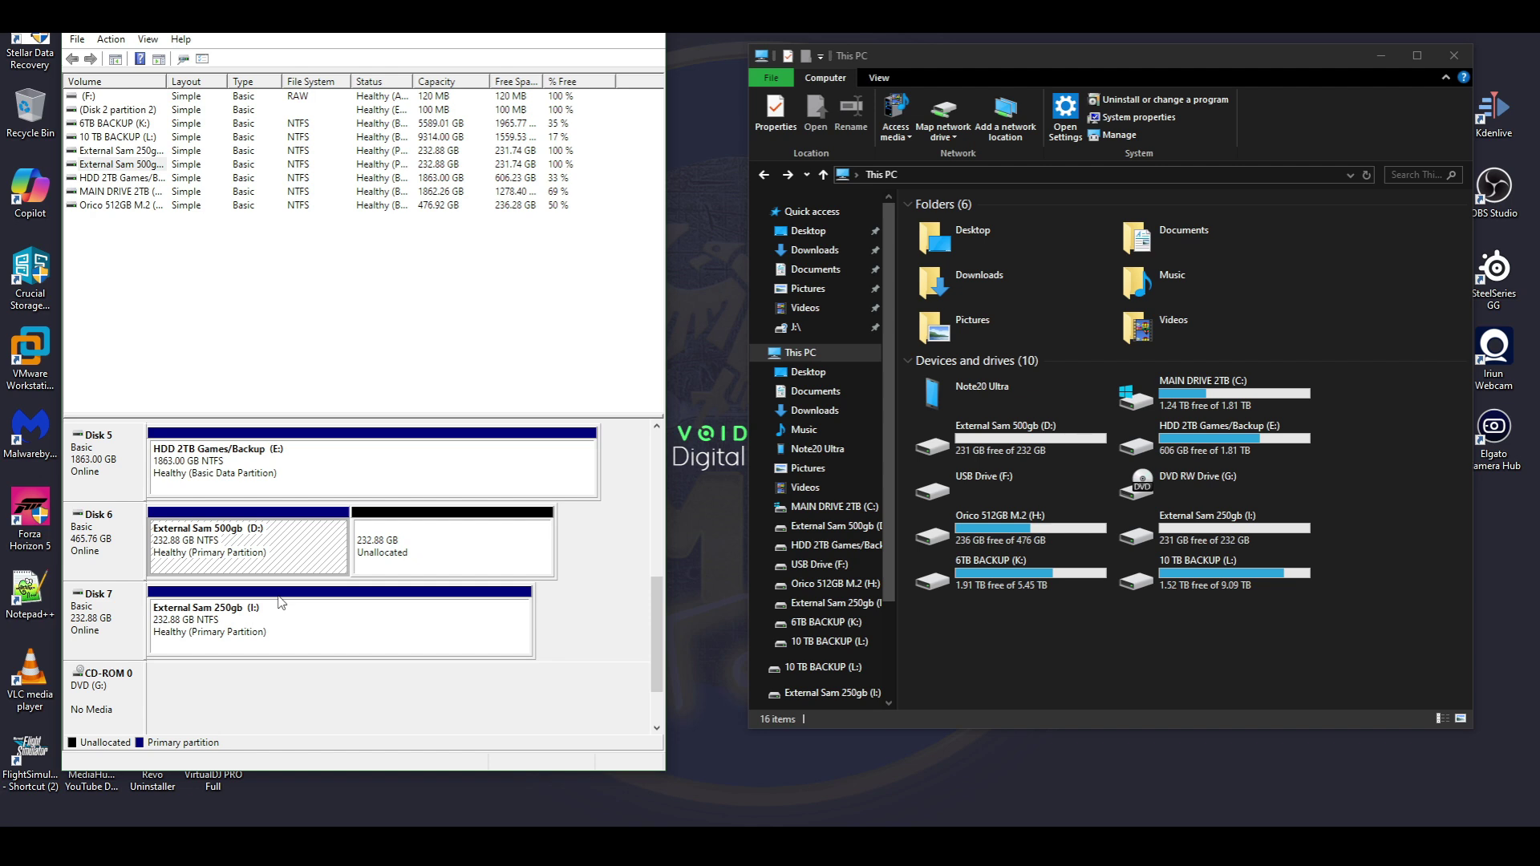
pyautogui.click(273, 624)
pyautogui.click(273, 555)
# Check the External Sam 500gb (D:) drive's Properties in This PC.
pyautogui.click(1107, 630)
pyautogui.click(1021, 443)
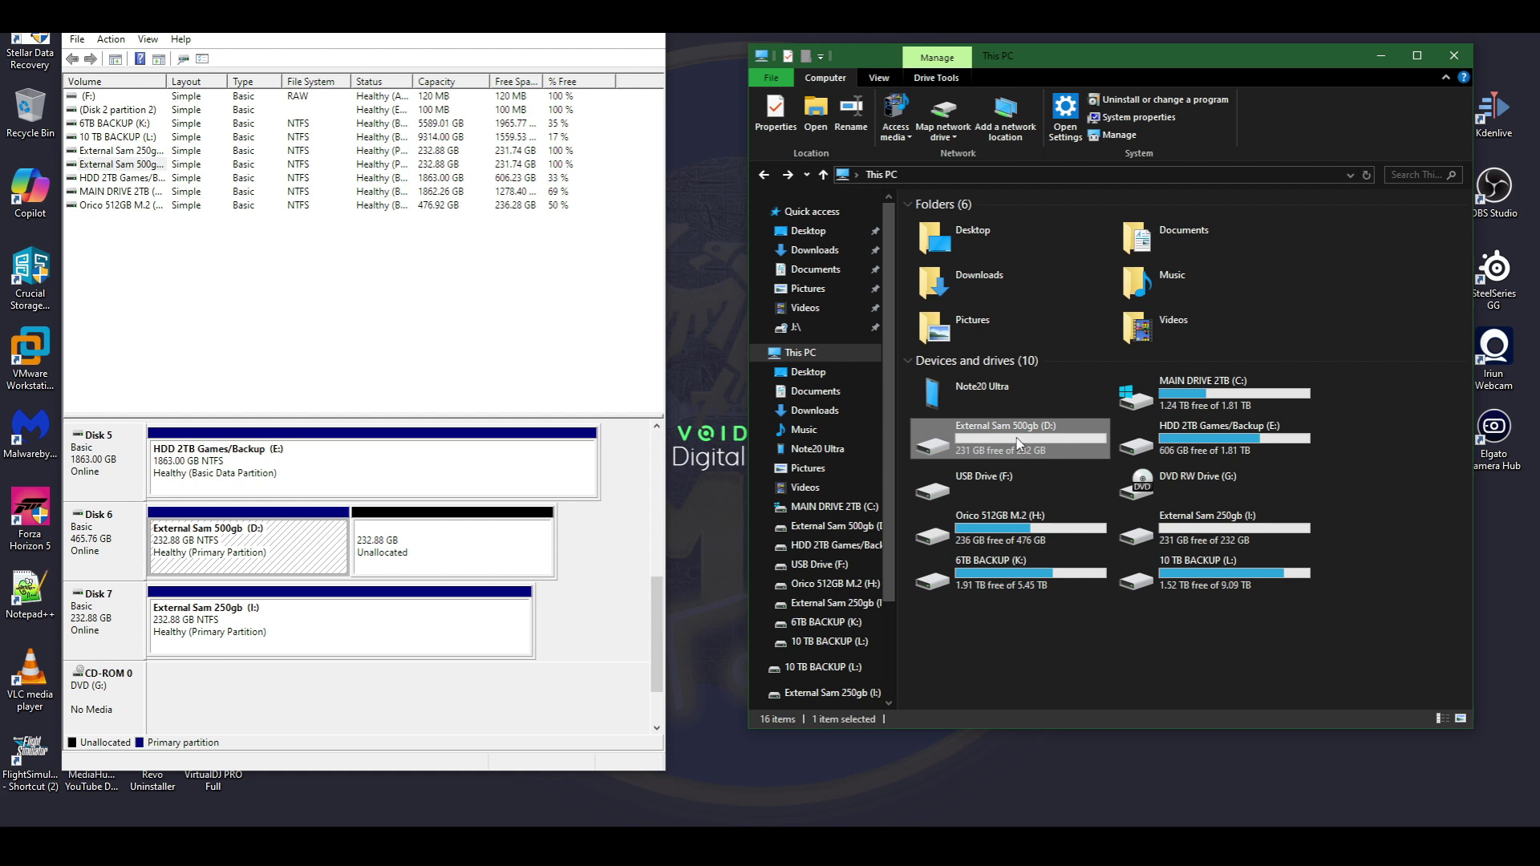
pyautogui.rightClick(991, 438)
pyautogui.click(1047, 757)
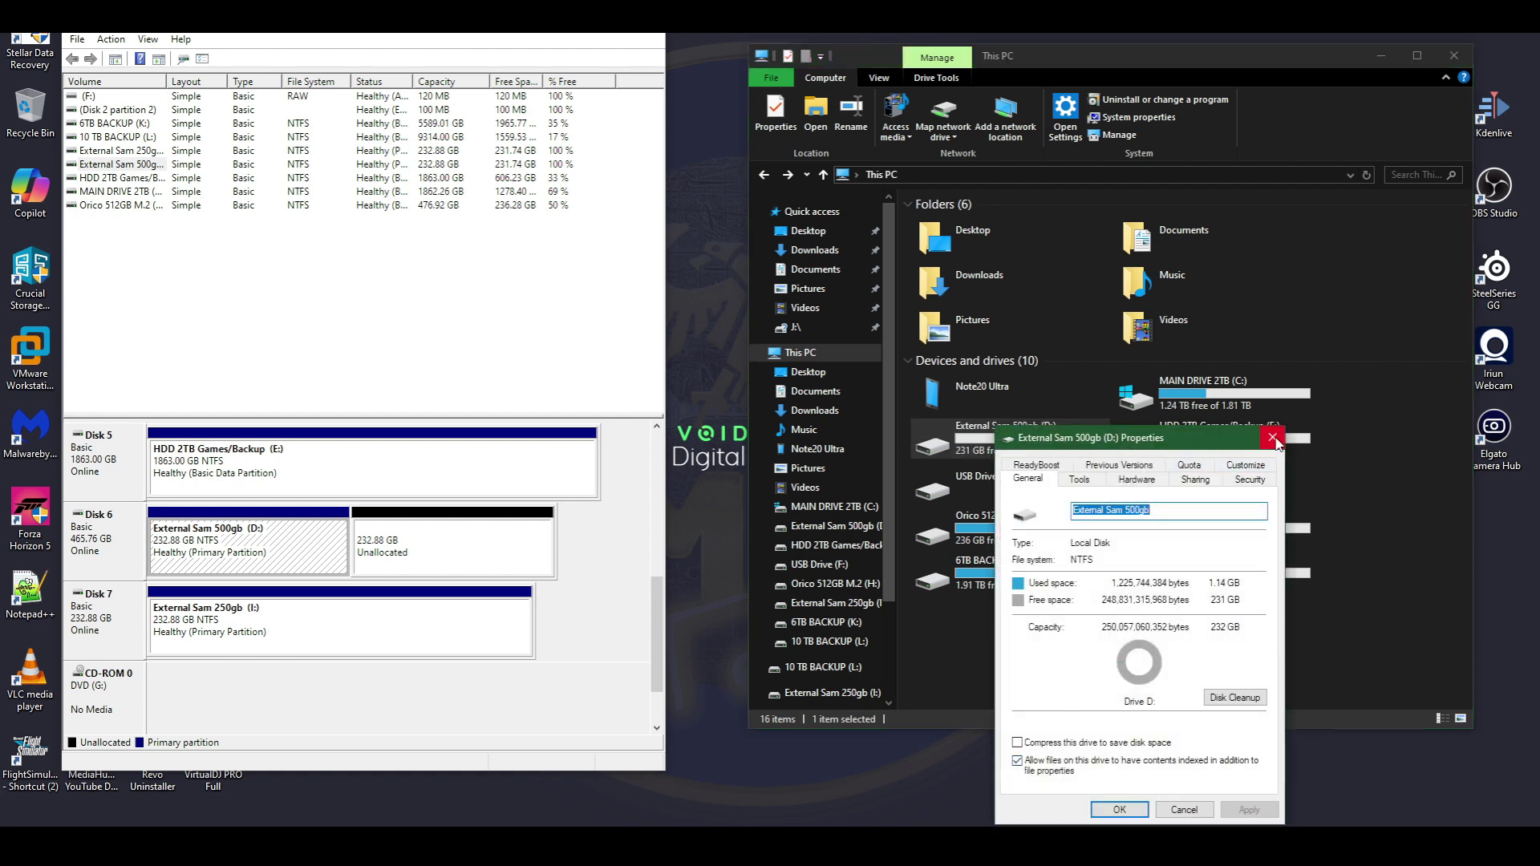
pyautogui.click(1274, 439)
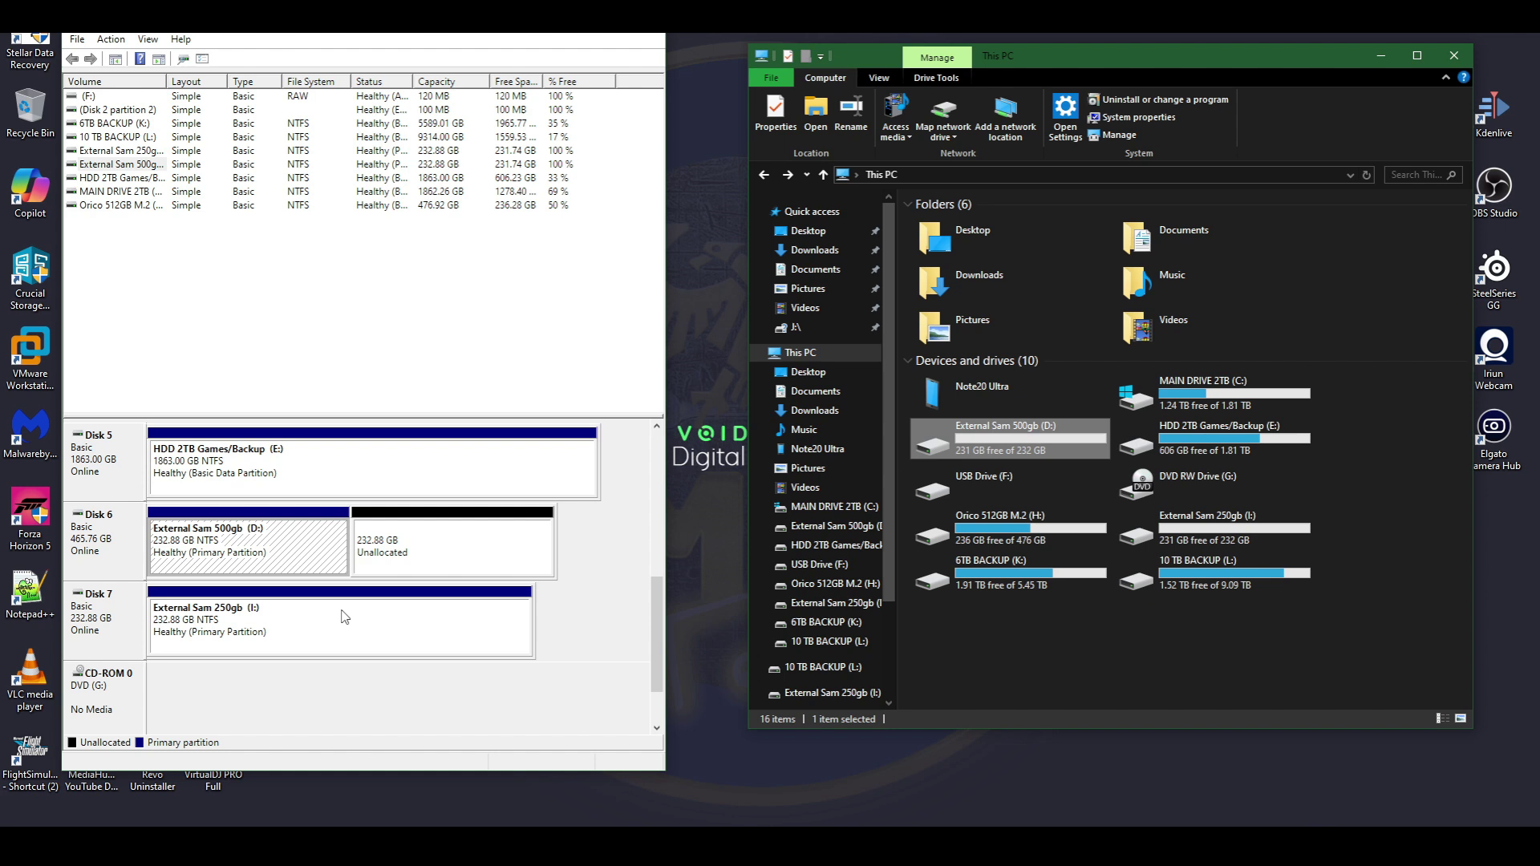
# Inspect the actions for Disk 6's 232.88 GB unallocated space without changing anything, then close Disk Management.
pyautogui.click(365, 609)
pyautogui.click(406, 546)
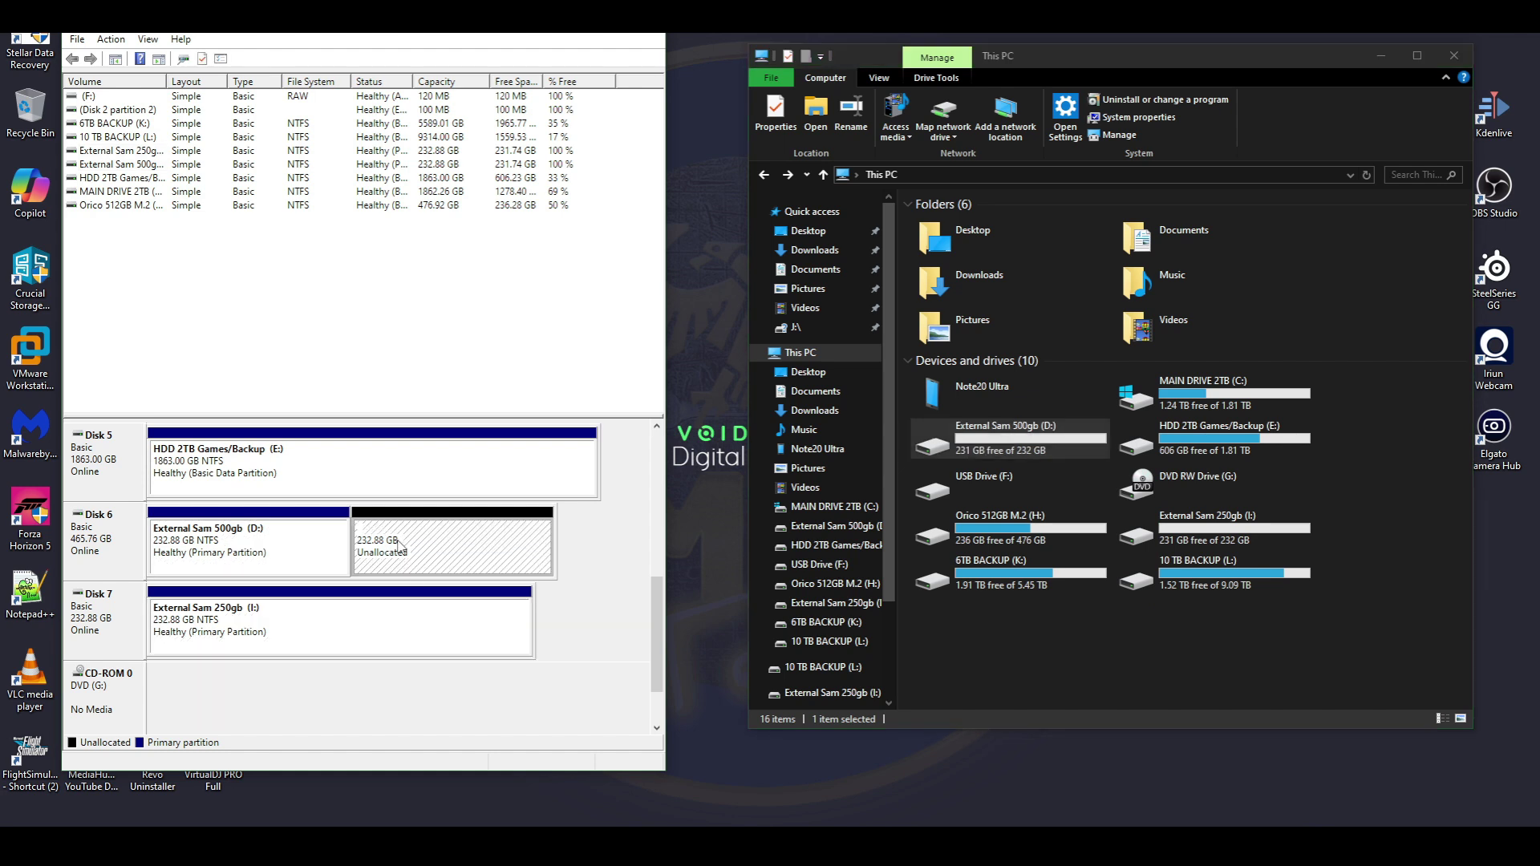
pyautogui.rightClick(400, 545)
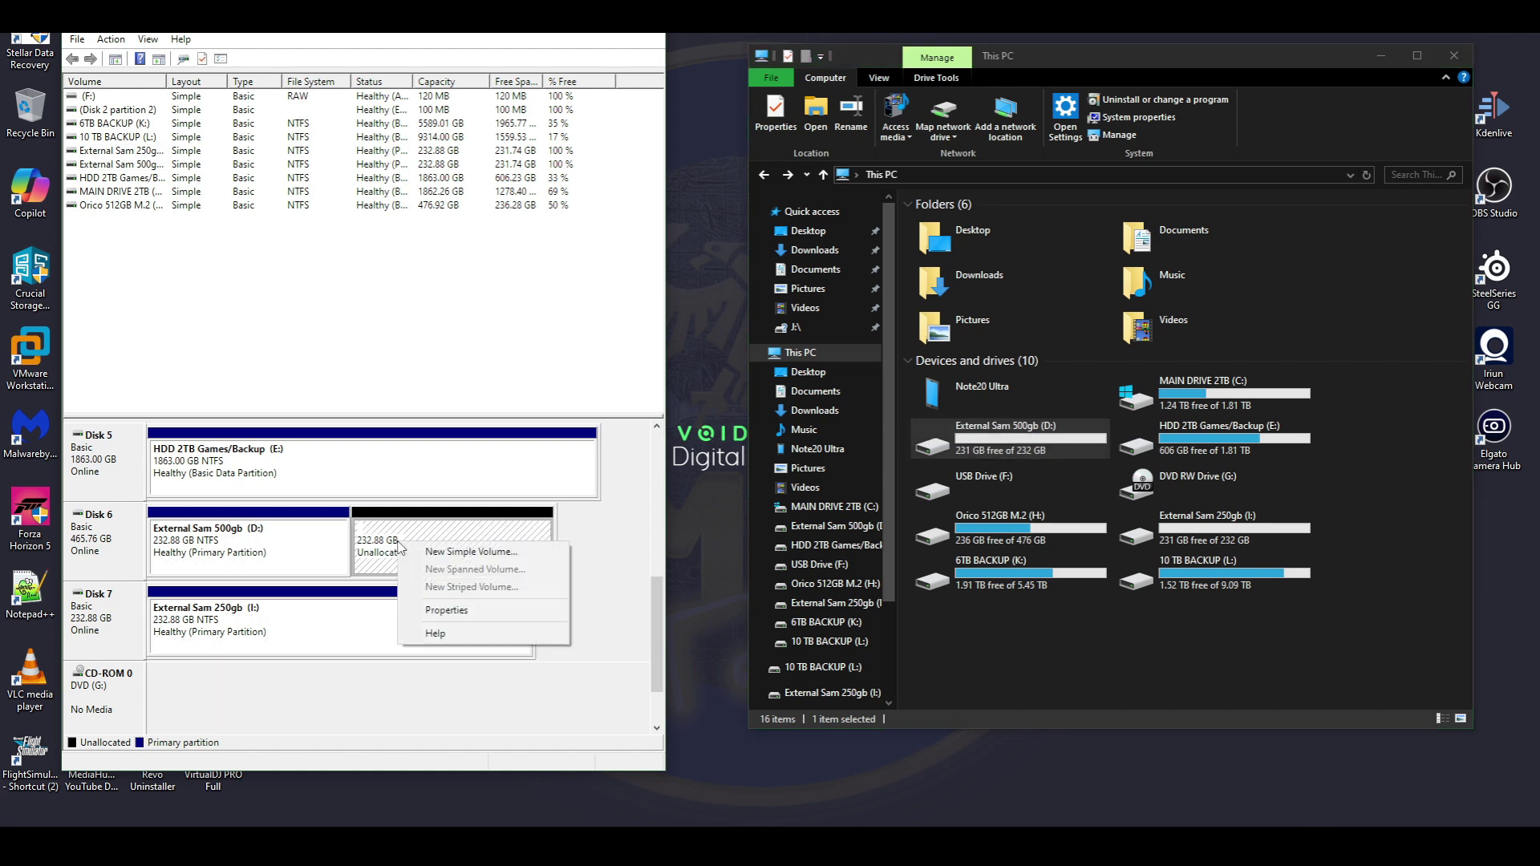
pyautogui.click(473, 555)
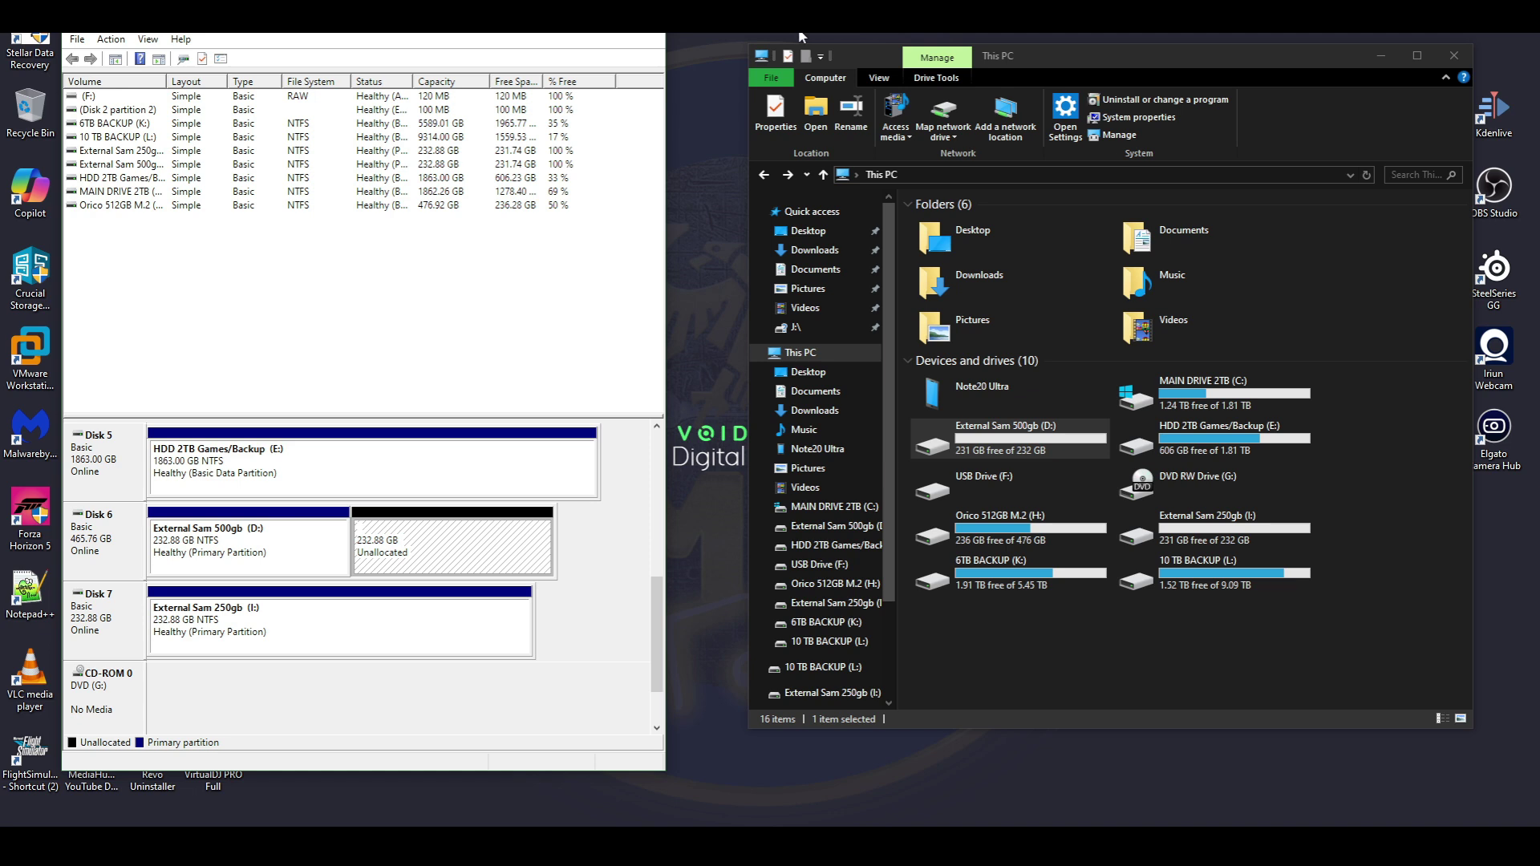
pyautogui.click(634, 33)
# Refresh the desktop and briefly open the External Sam 500gb (D:) and 250gb (I:) drives.
pyautogui.rightClick(491, 192)
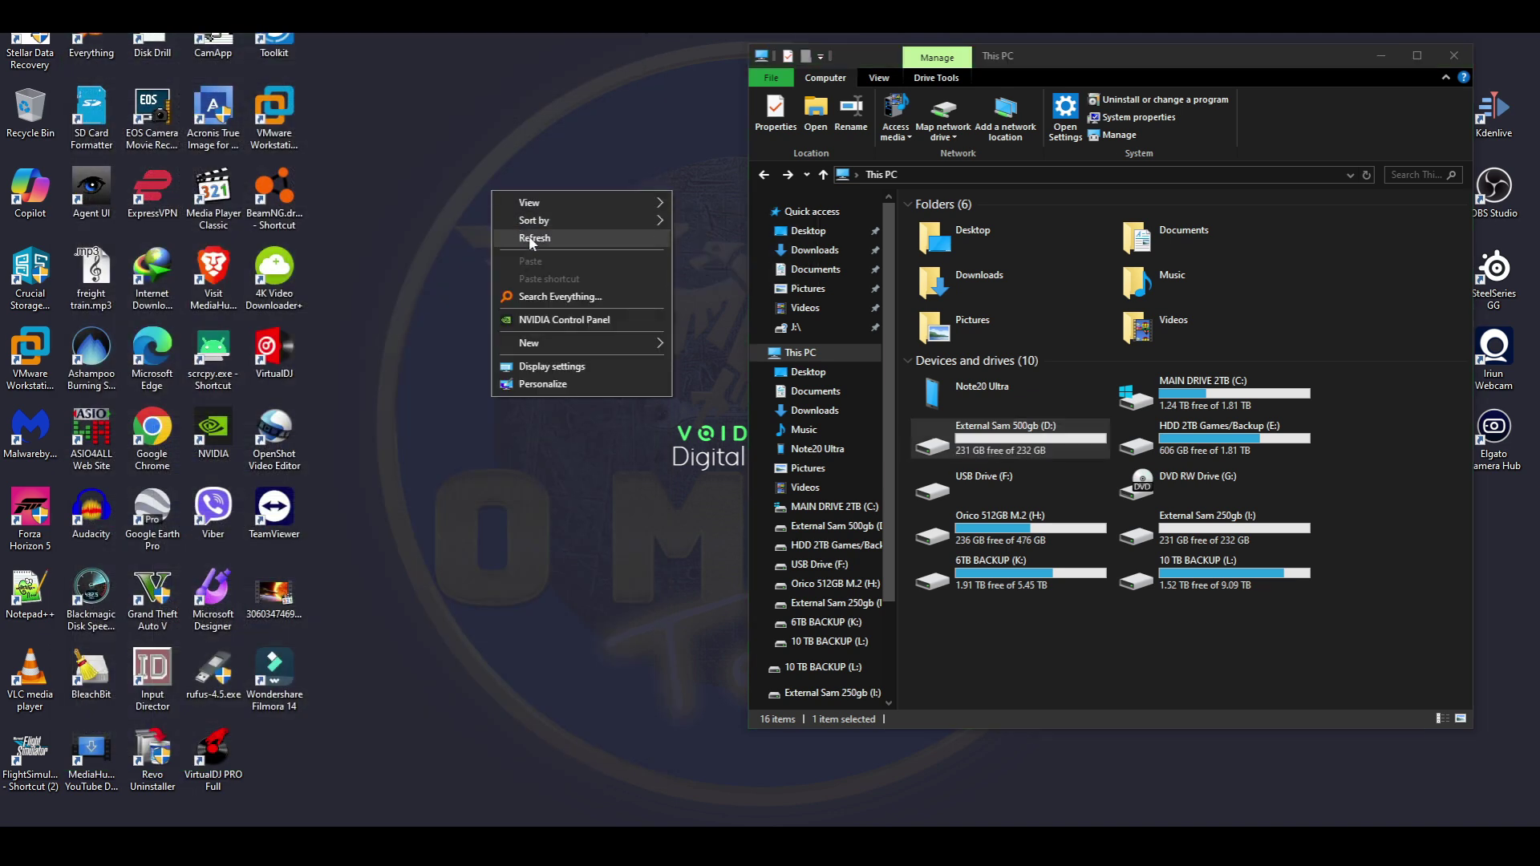
pyautogui.click(536, 238)
pyautogui.doubleClick(985, 438)
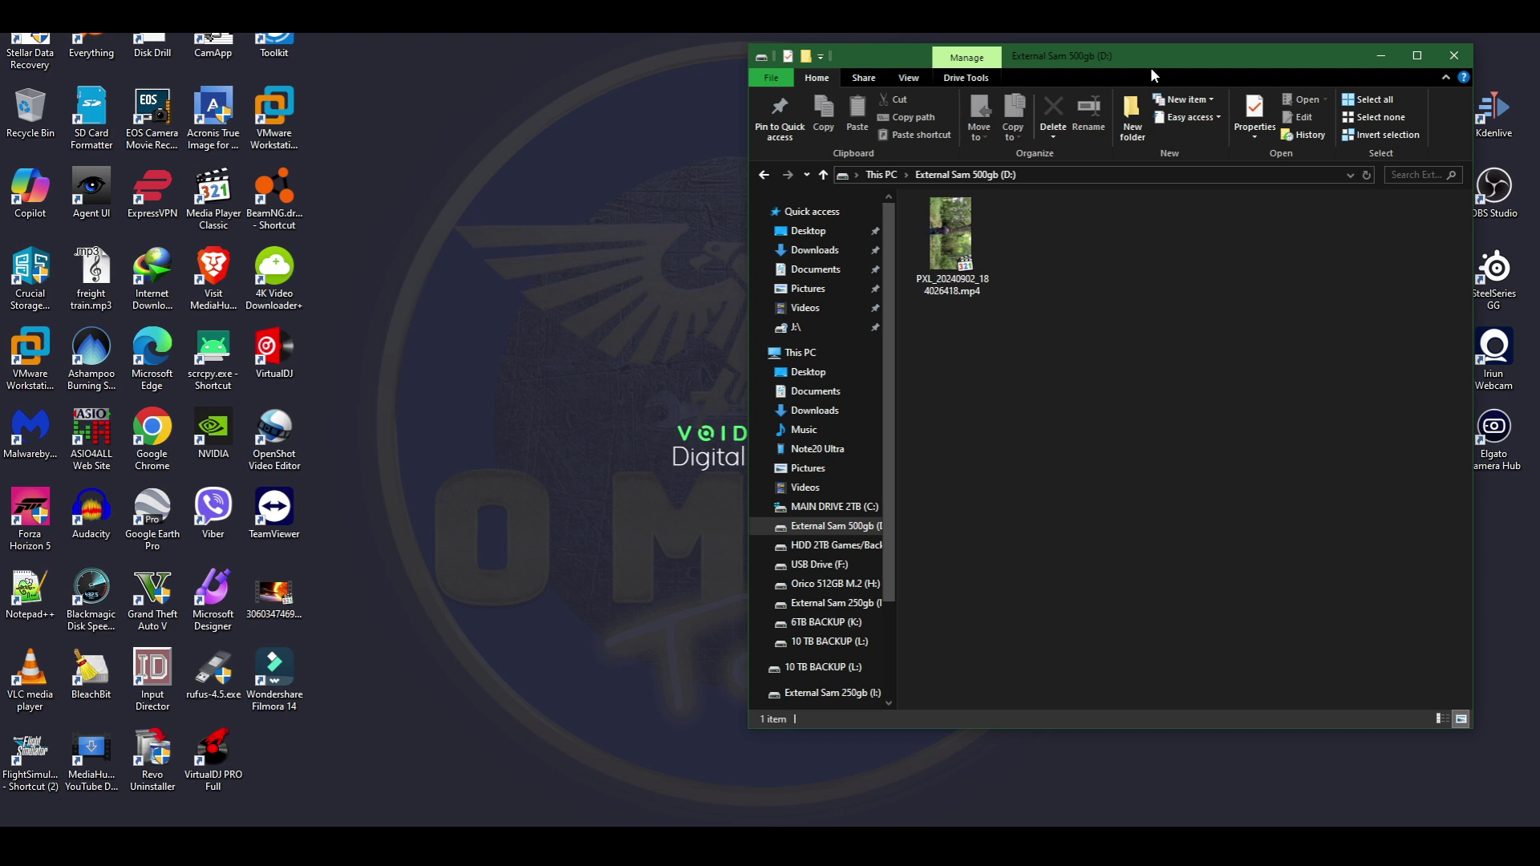
pyautogui.click(764, 175)
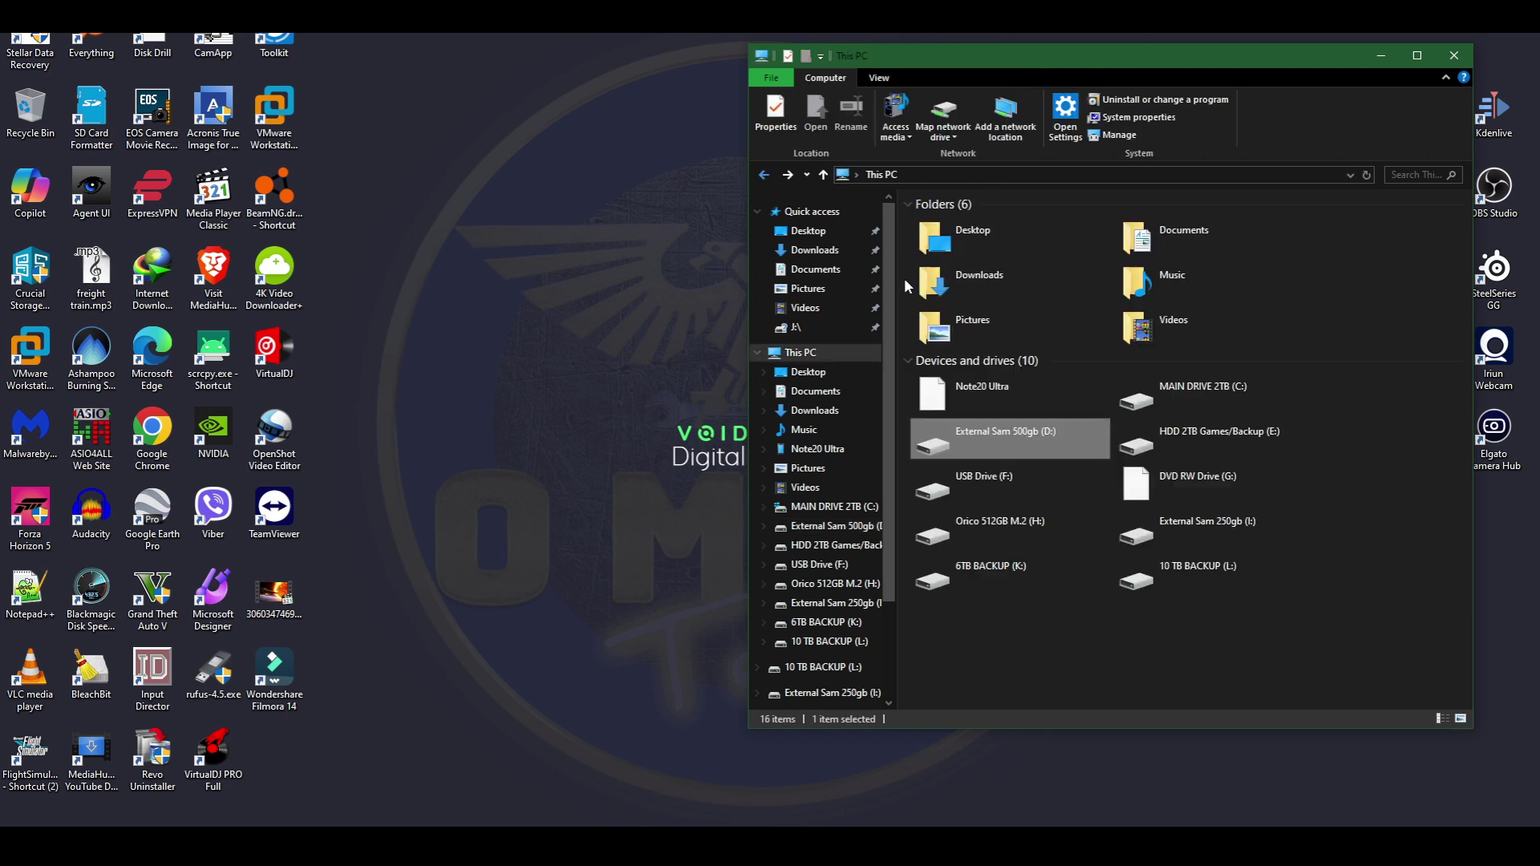
pyautogui.doubleClick(1193, 543)
pyautogui.hotkey('alt', 'Left')
# Open External Sam 500gb (D:) in a new window and arrange it beside the 250gb (I:) window.
pyautogui.click(978, 444)
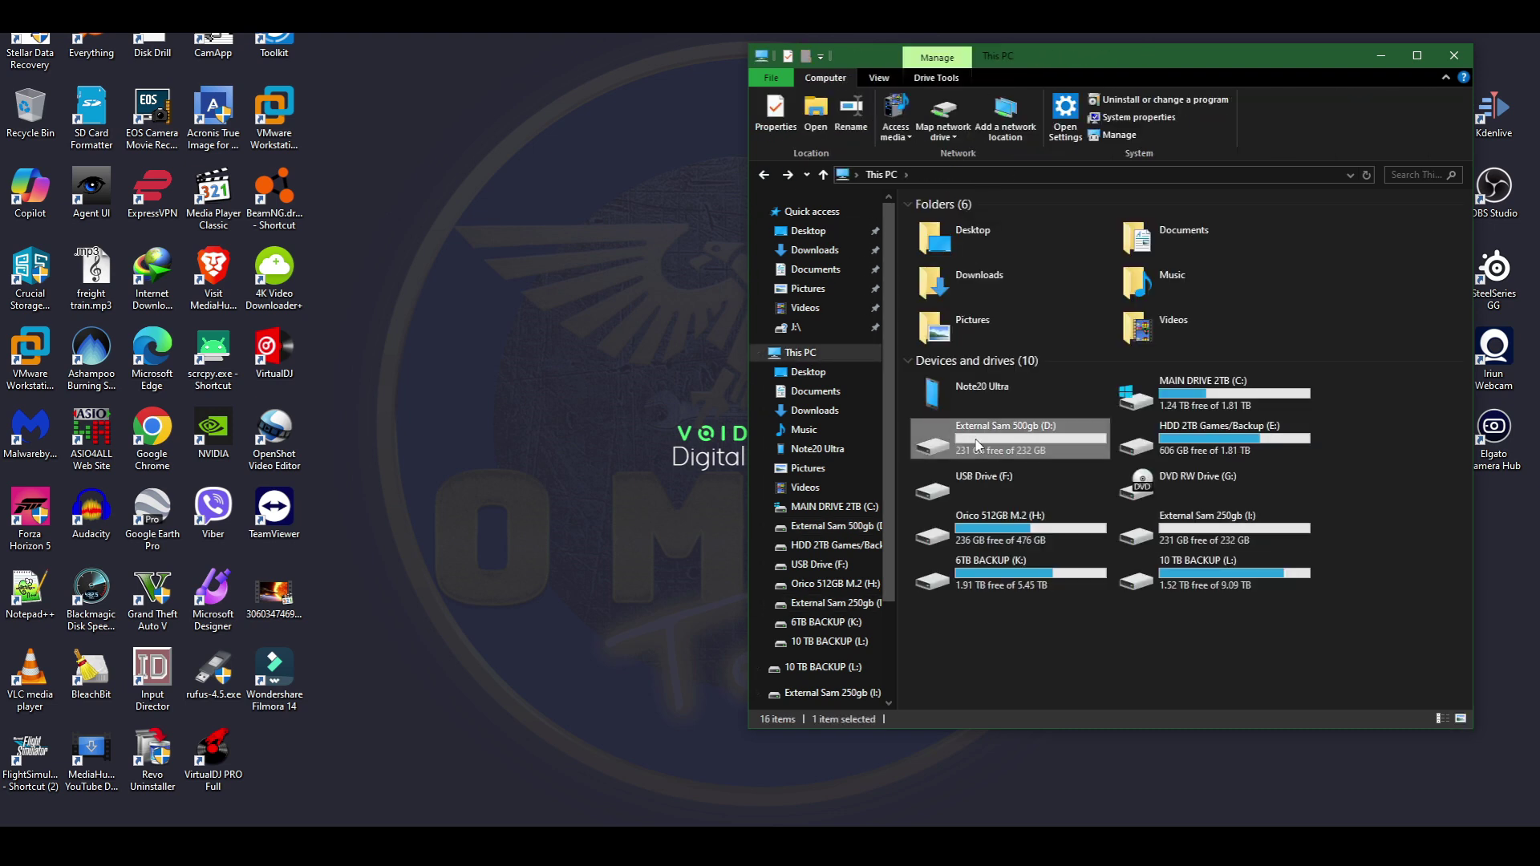
pyautogui.rightClick(978, 444)
pyautogui.click(1024, 468)
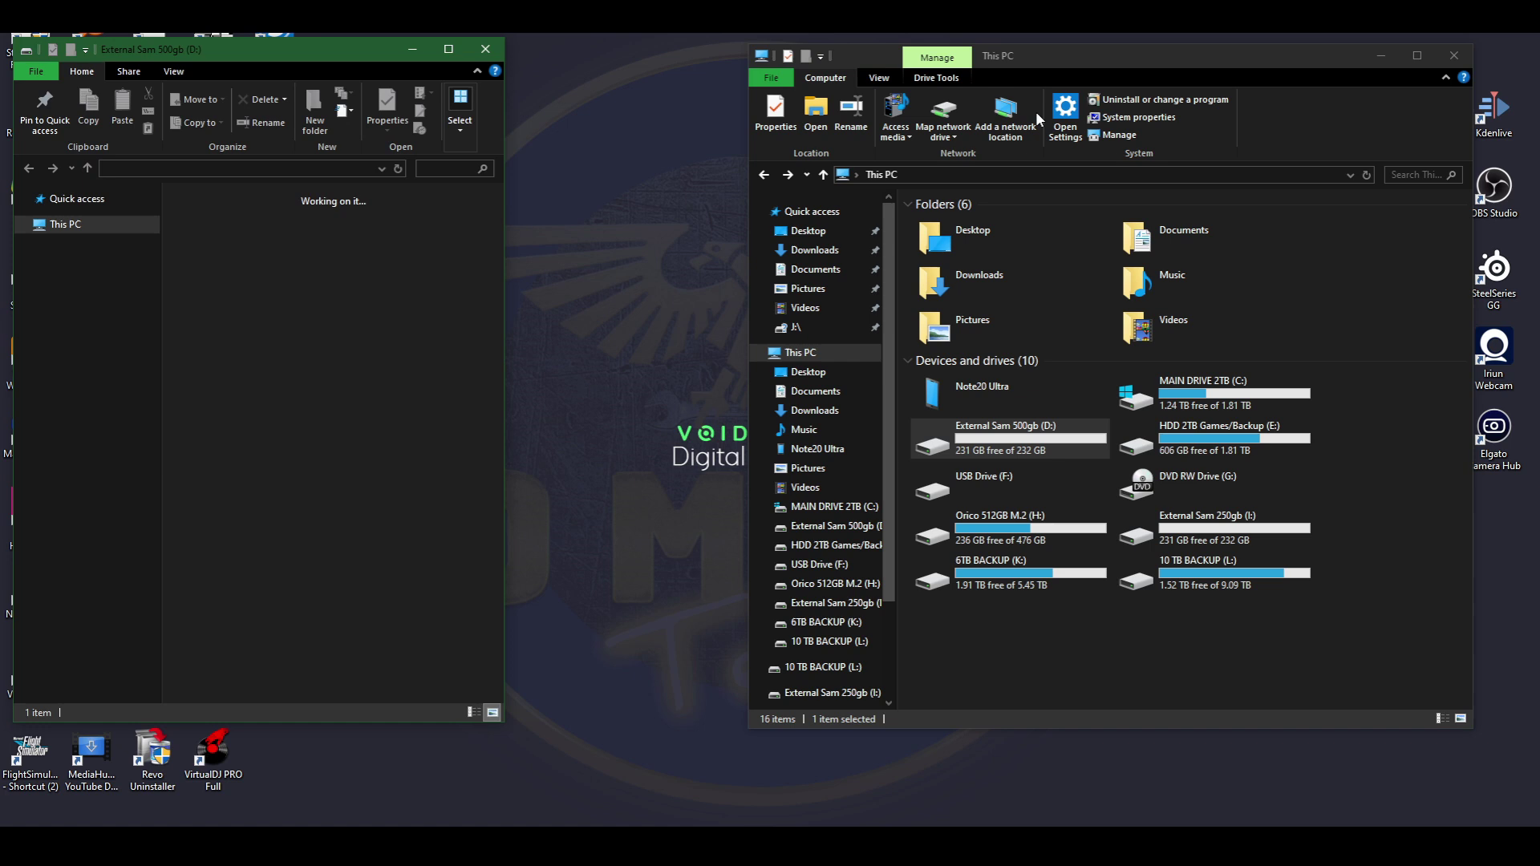
pyautogui.moveTo(1000, 60); pyautogui.dragTo(858, 56)
pyautogui.doubleClick(1059, 530)
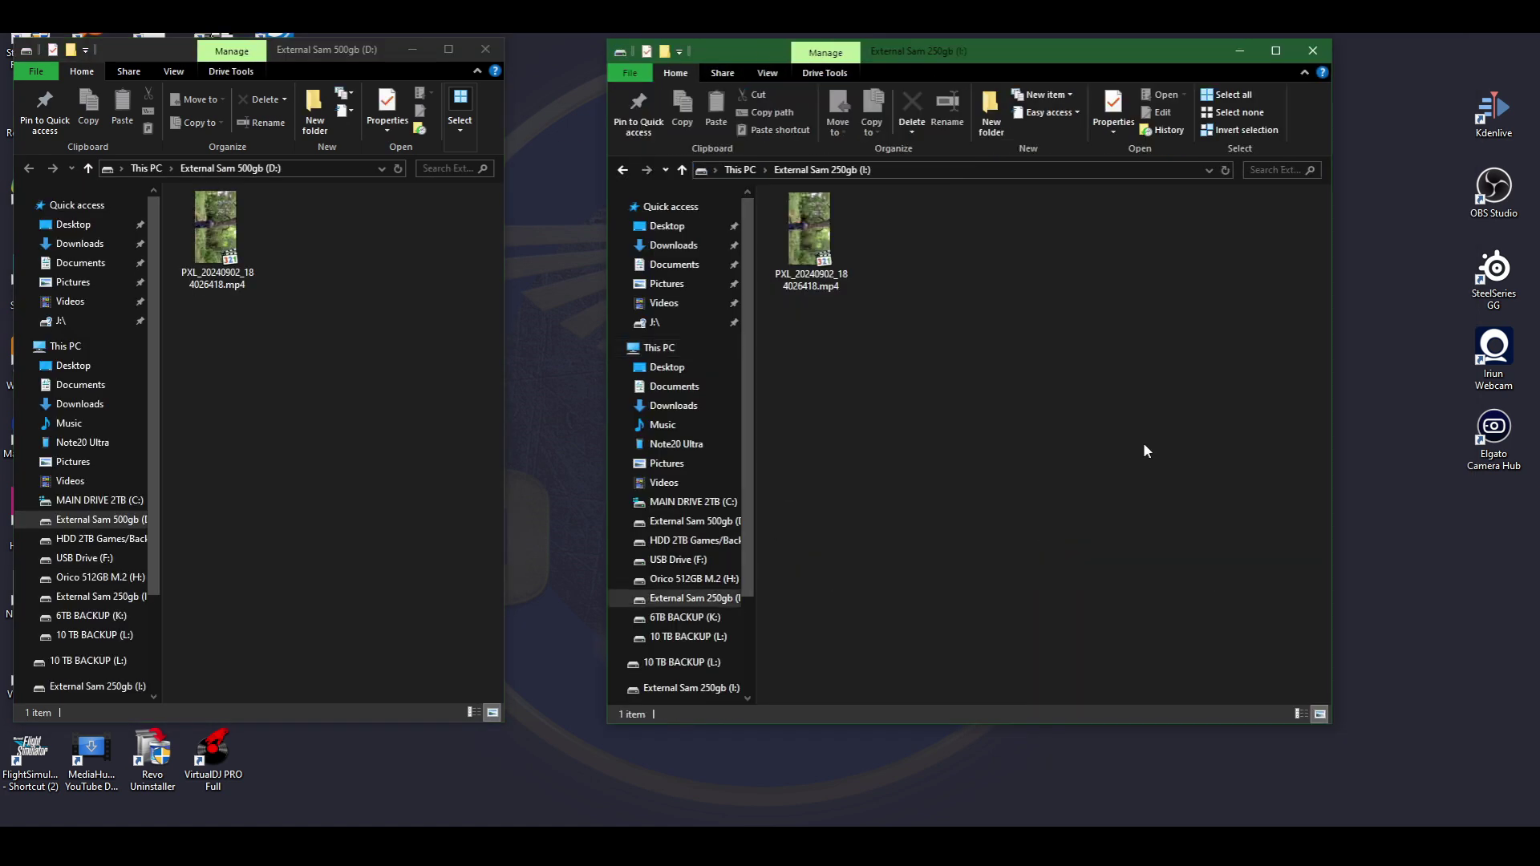
pyautogui.moveTo(1331, 260); pyautogui.dragTo(1061, 264)
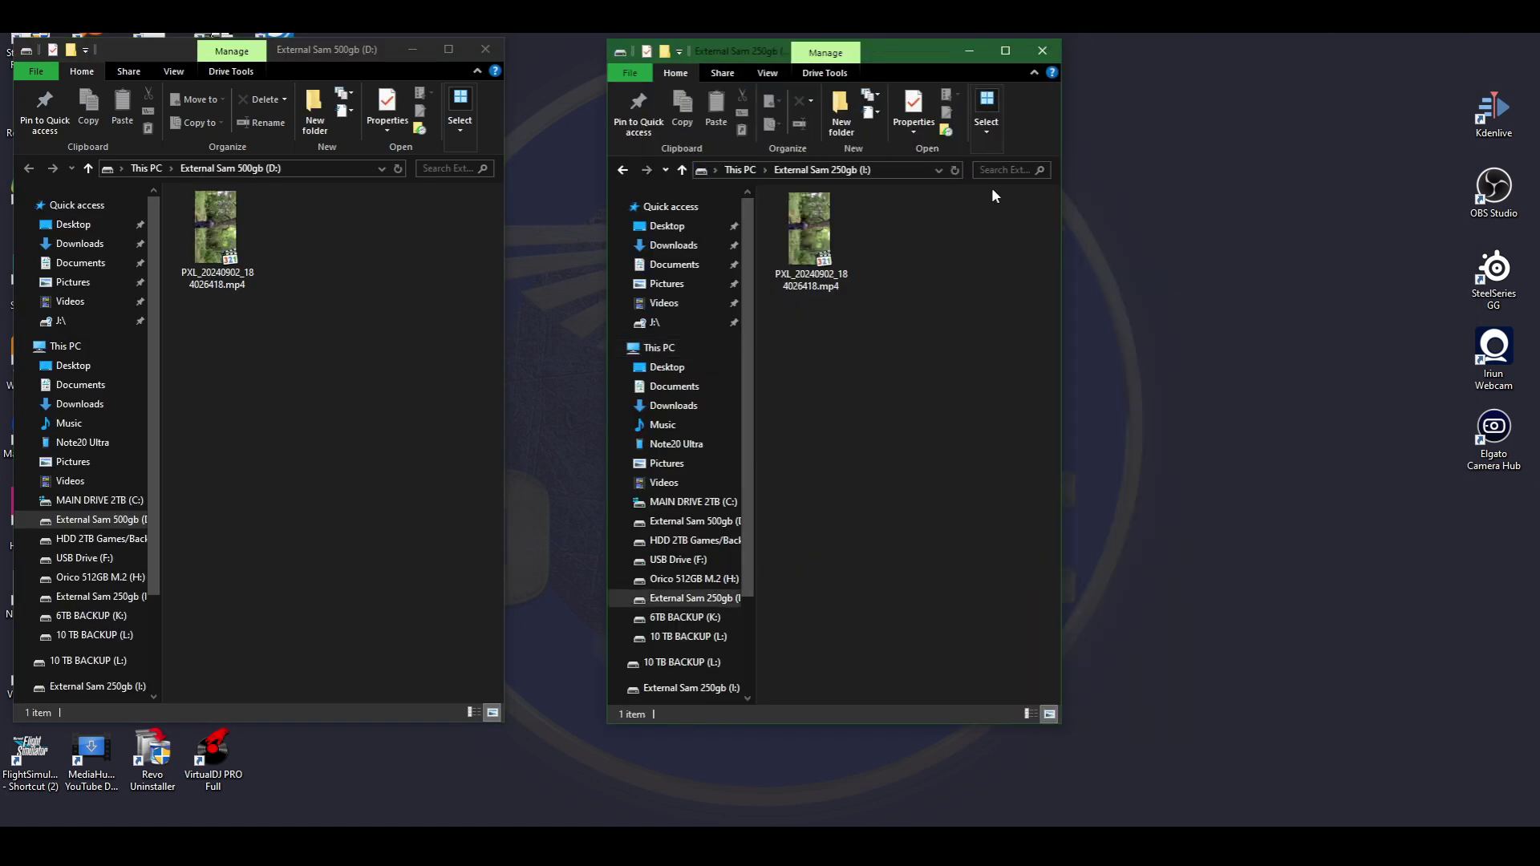
pyautogui.moveTo(896, 53); pyautogui.dragTo(1247, 79)
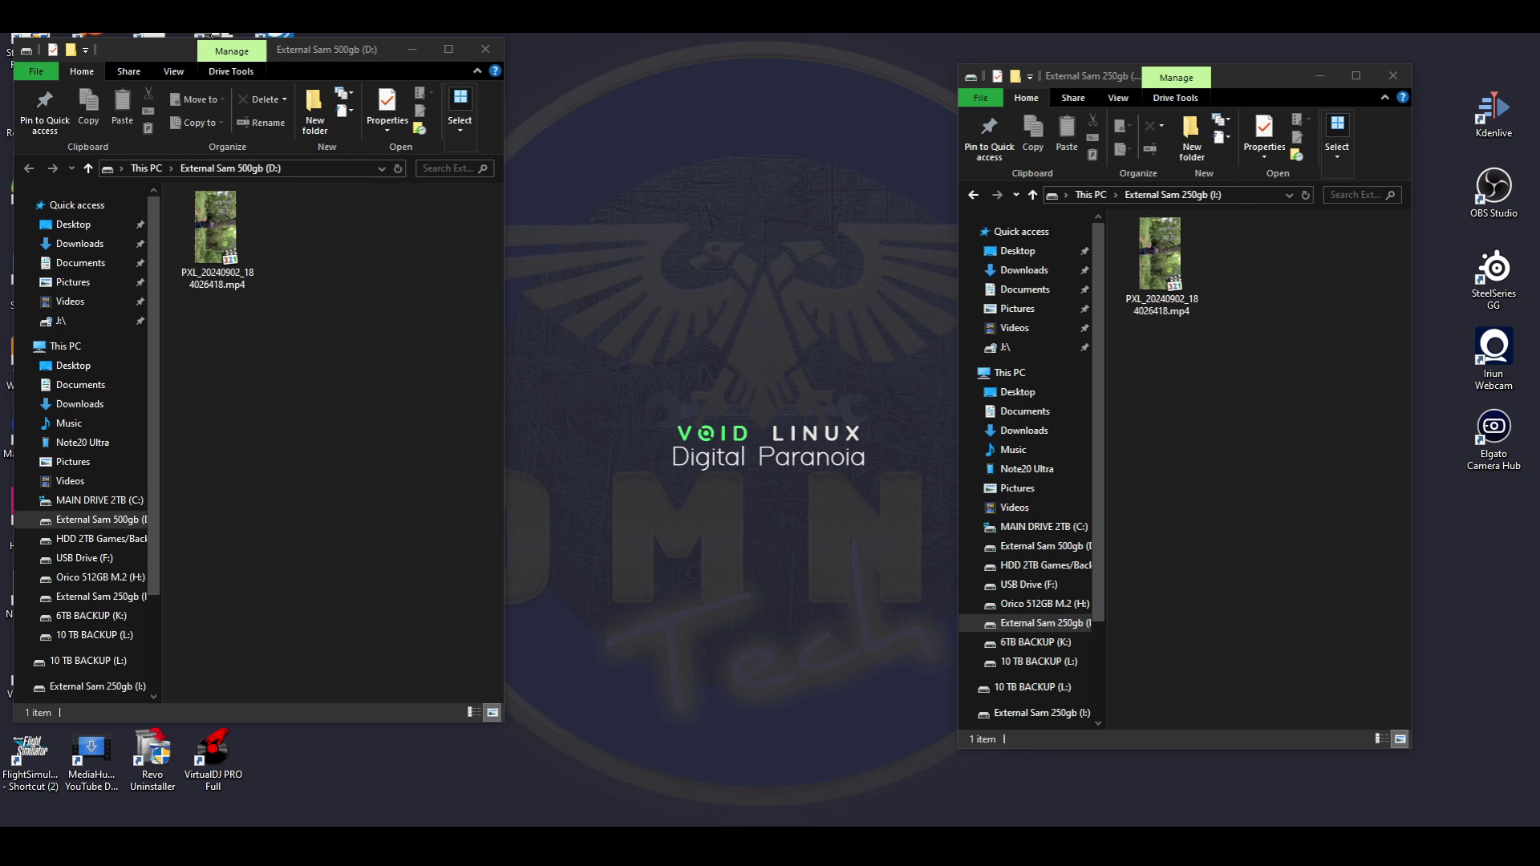
# Copy YT - Smart ceiling fan.mp4 onto the 500 GB drive and close both drive windows.
pyautogui.moveTo(1539, 449); pyautogui.dragTo(1226, 518)
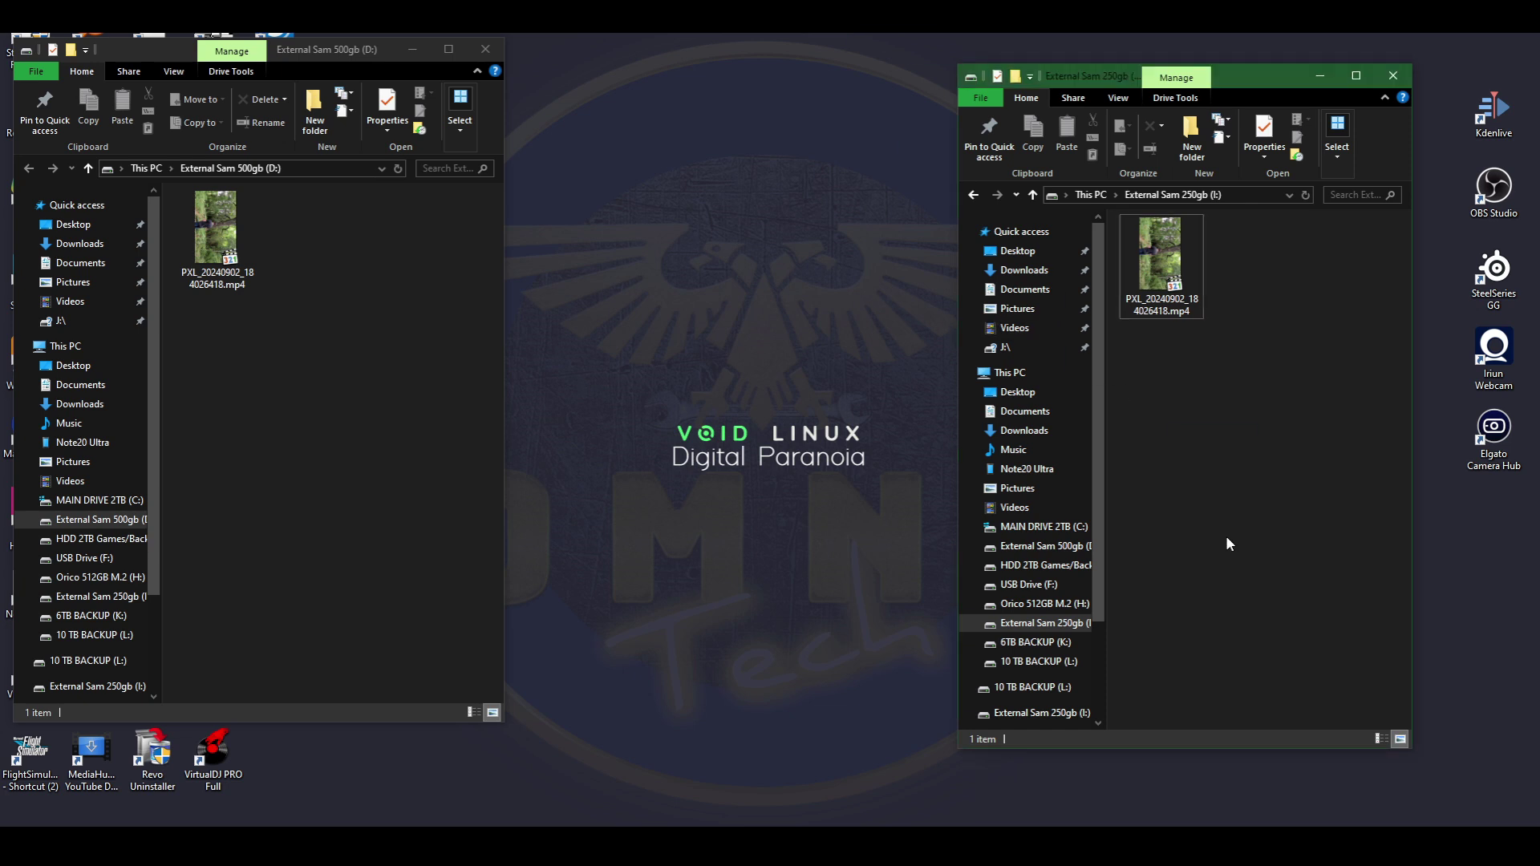
pyautogui.click(1222, 497)
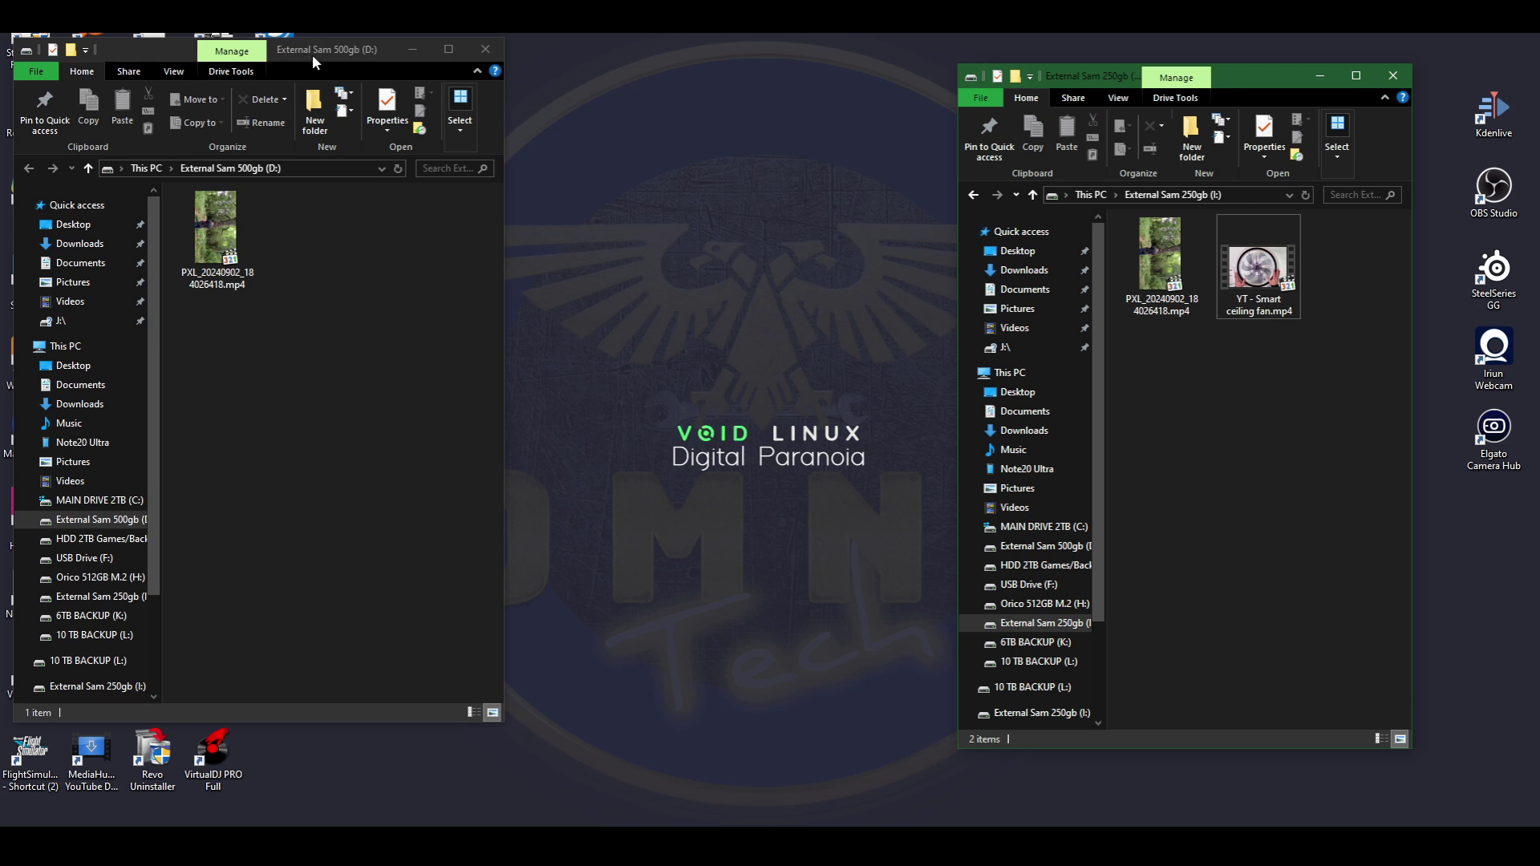
pyautogui.moveTo(311, 54); pyautogui.dragTo(726, 81)
pyautogui.click(1214, 465)
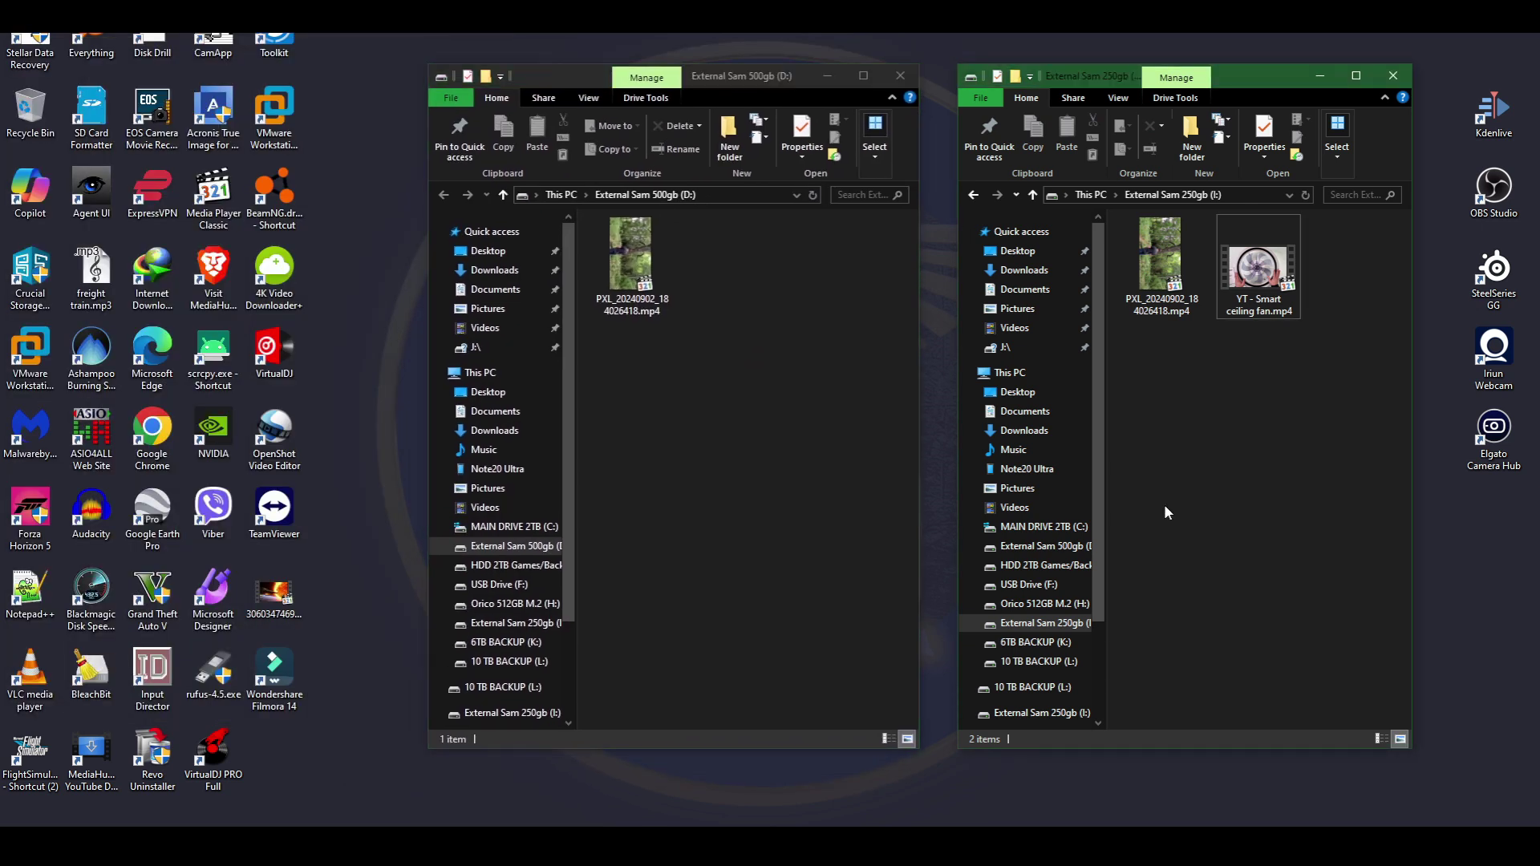
pyautogui.click(761, 436)
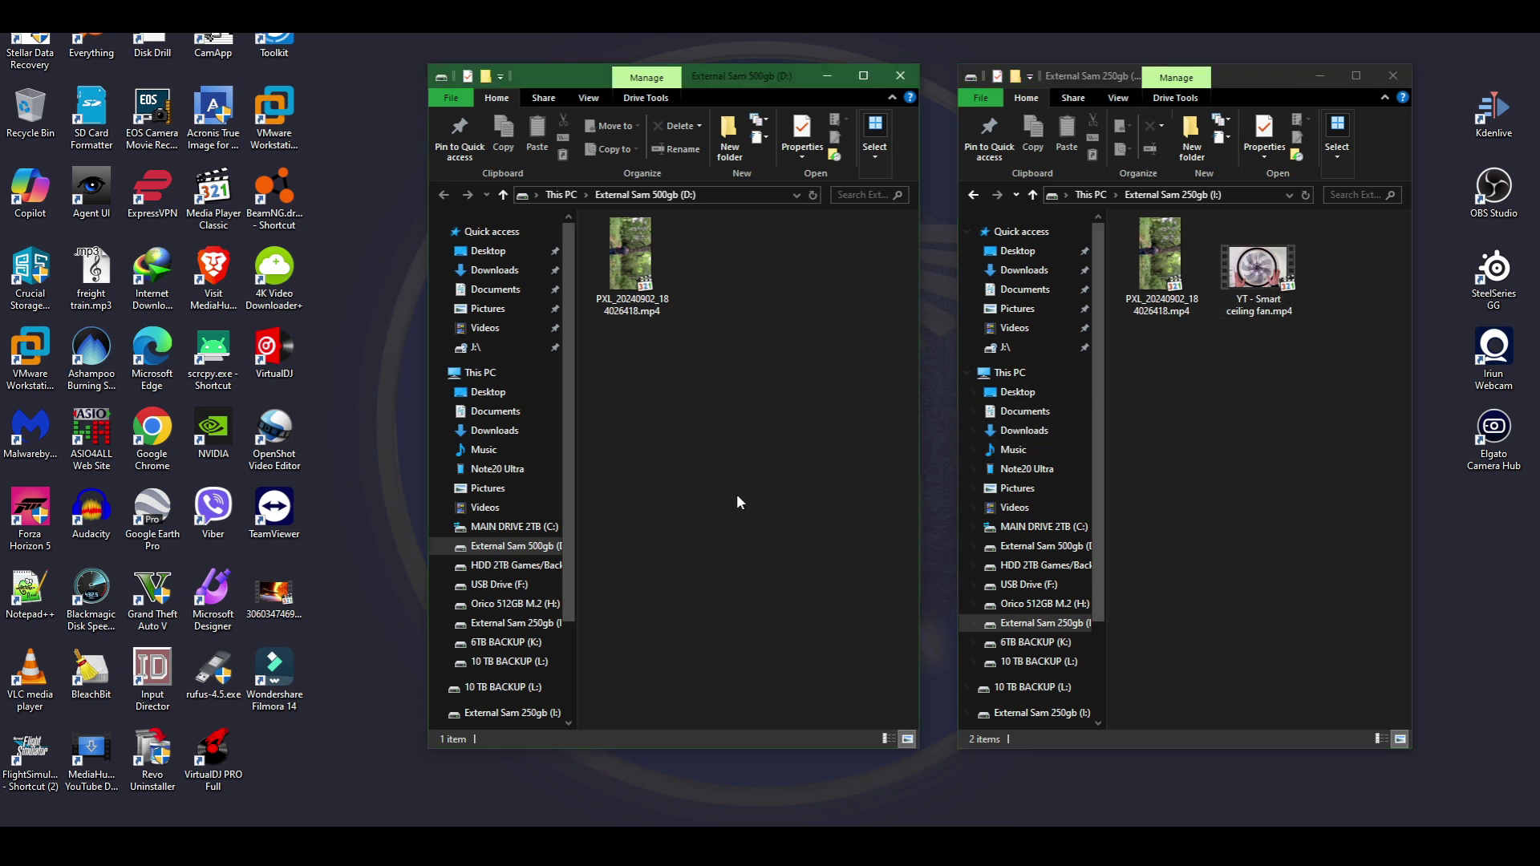
pyautogui.moveTo(1260, 272); pyautogui.dragTo(731, 462)
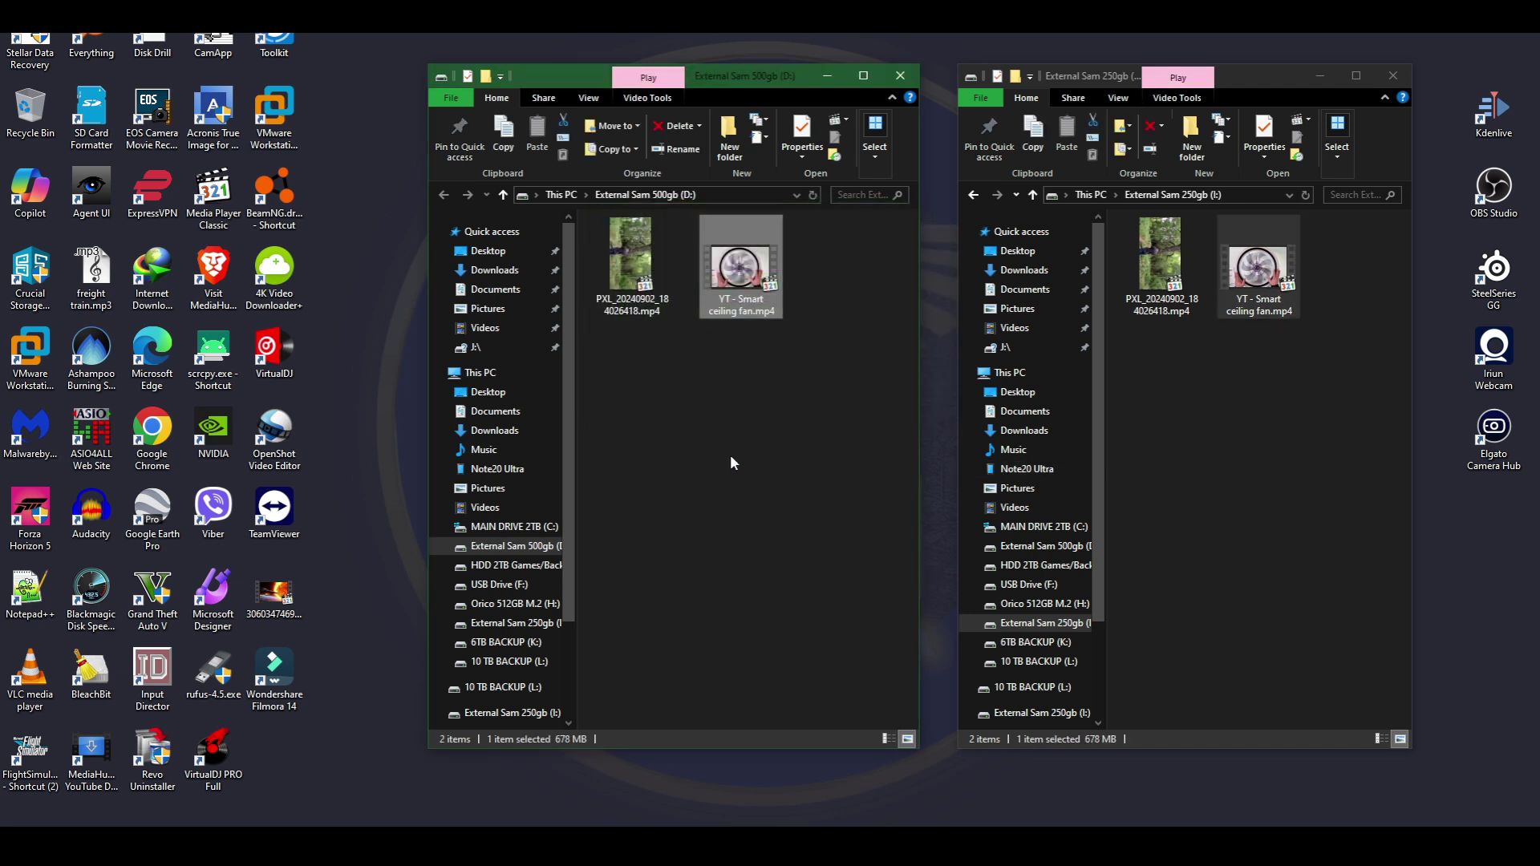
pyautogui.click(901, 75)
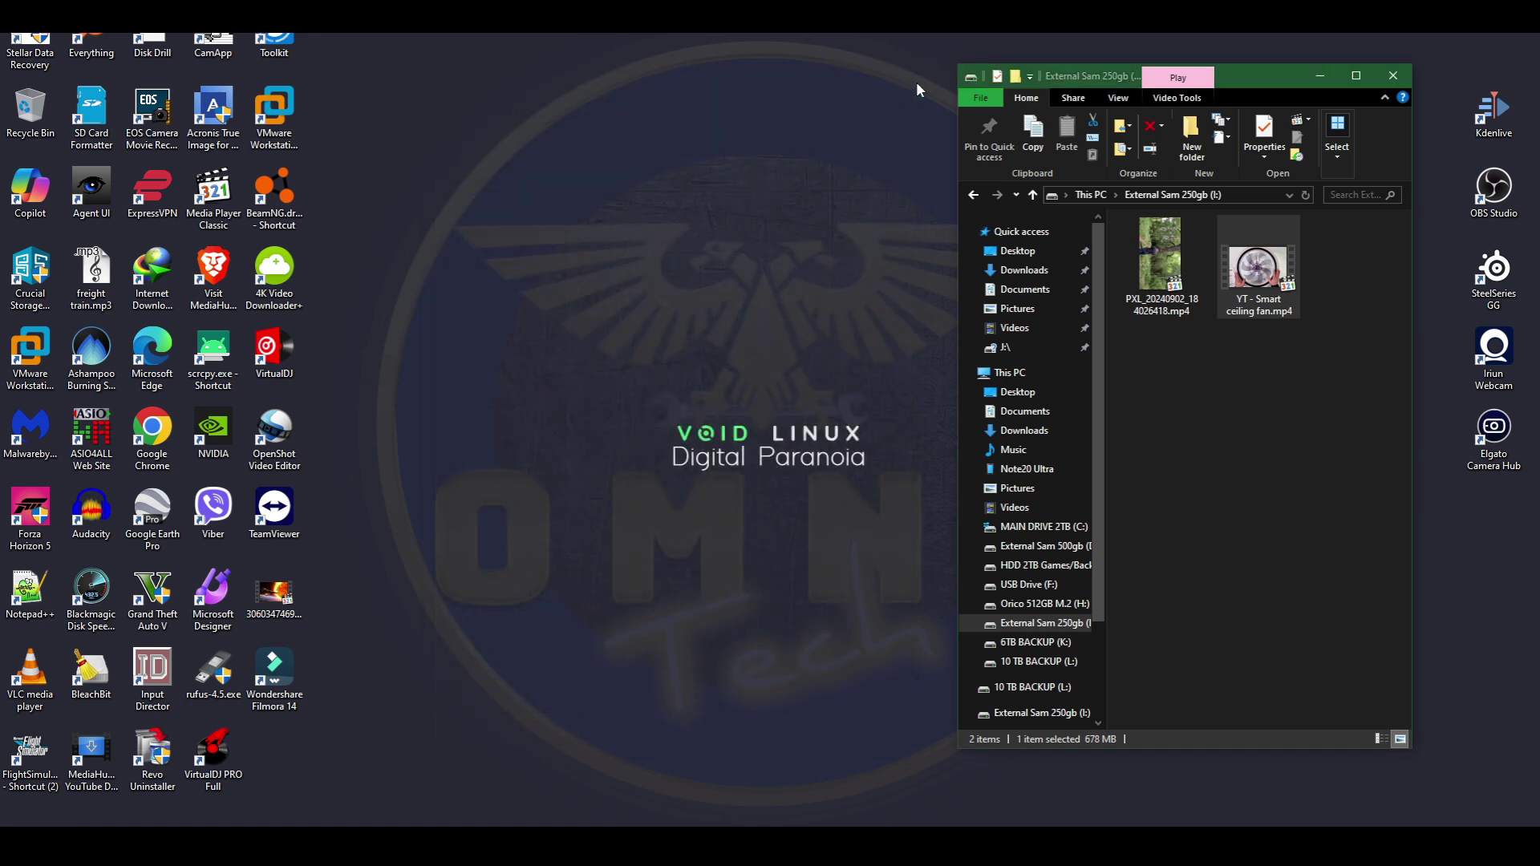
pyautogui.click(1393, 76)
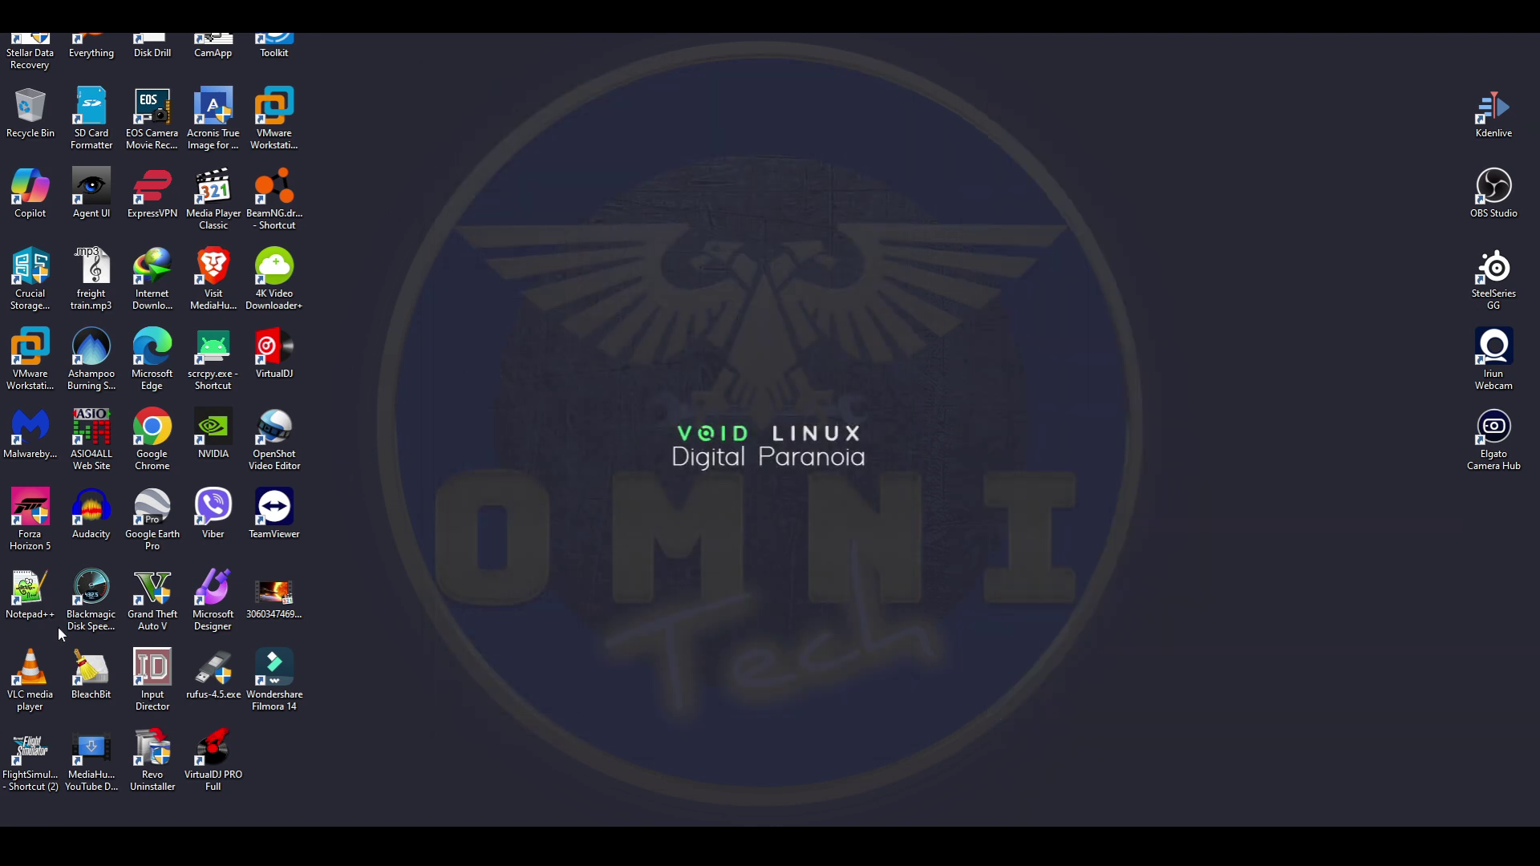
# Launch Blackmagic Disk Speed Test and set External Sam 250gb (I:) as its target drive.
pyautogui.doubleClick(80, 616)
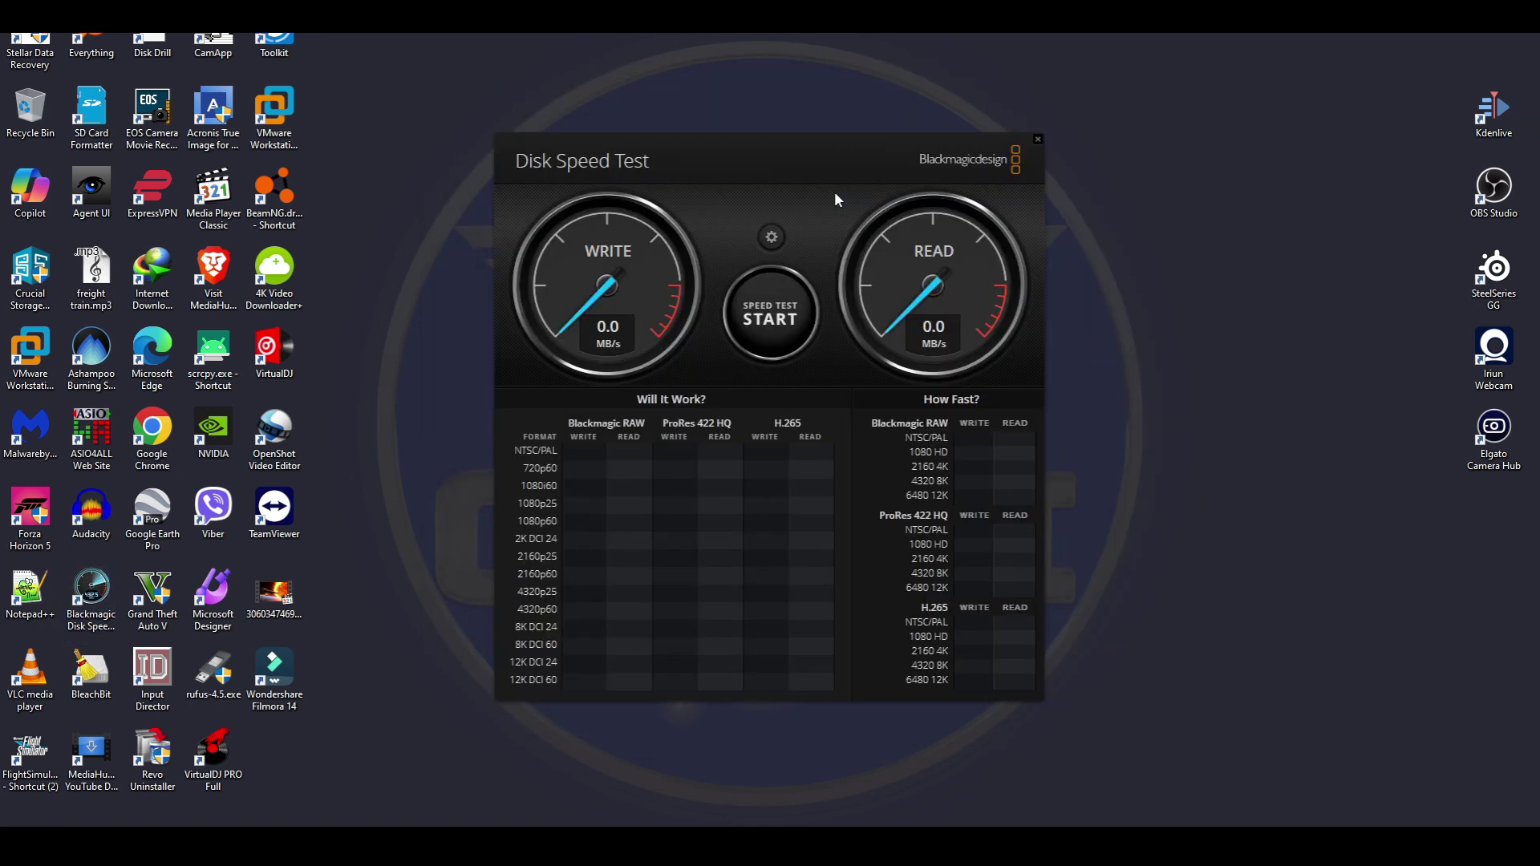
pyautogui.moveTo(738, 158); pyautogui.dragTo(794, 138)
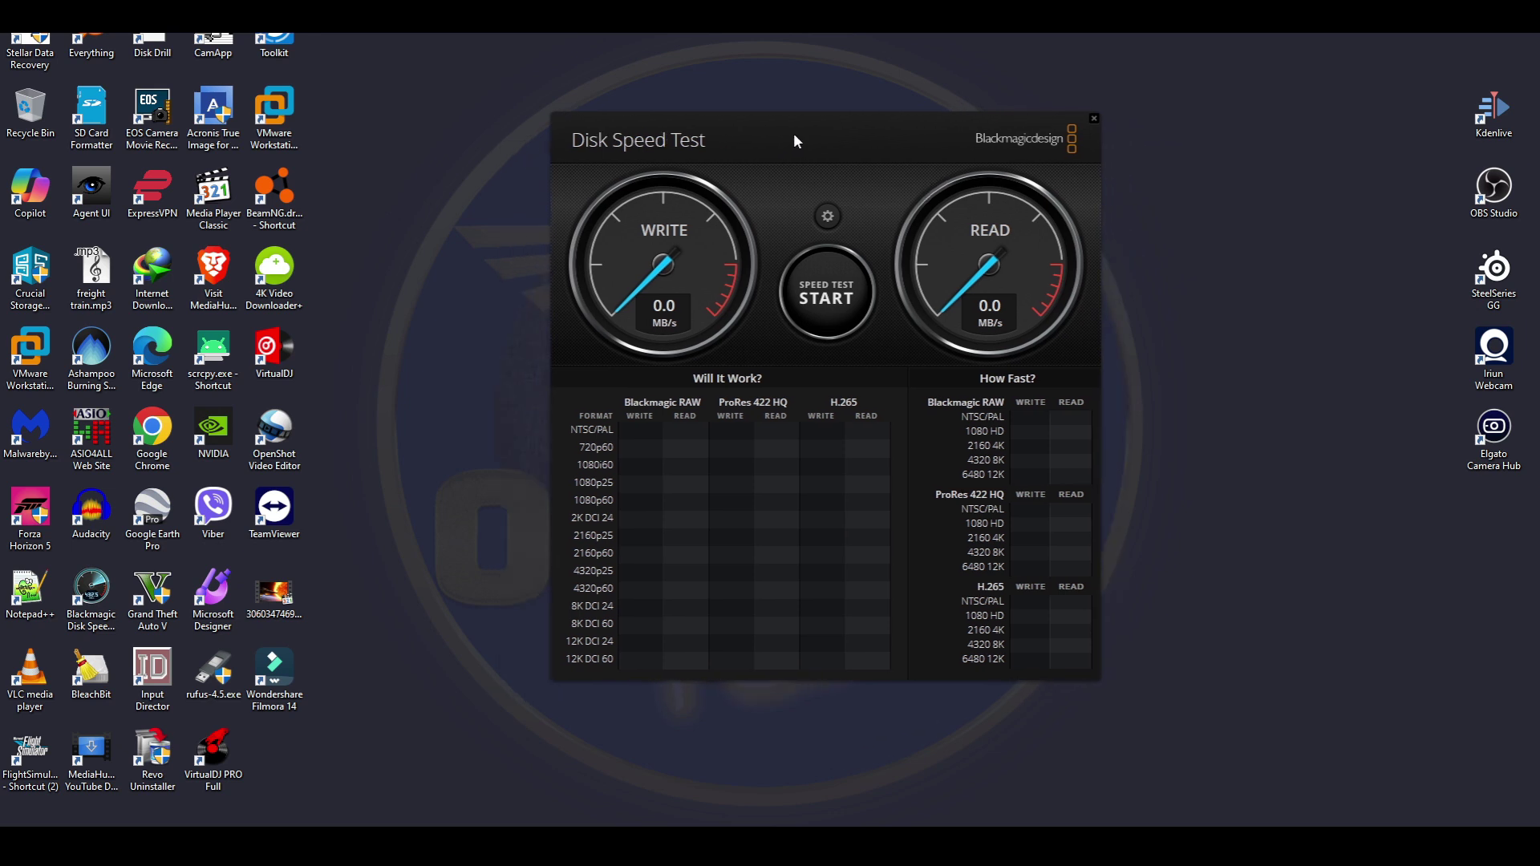
pyautogui.click(828, 216)
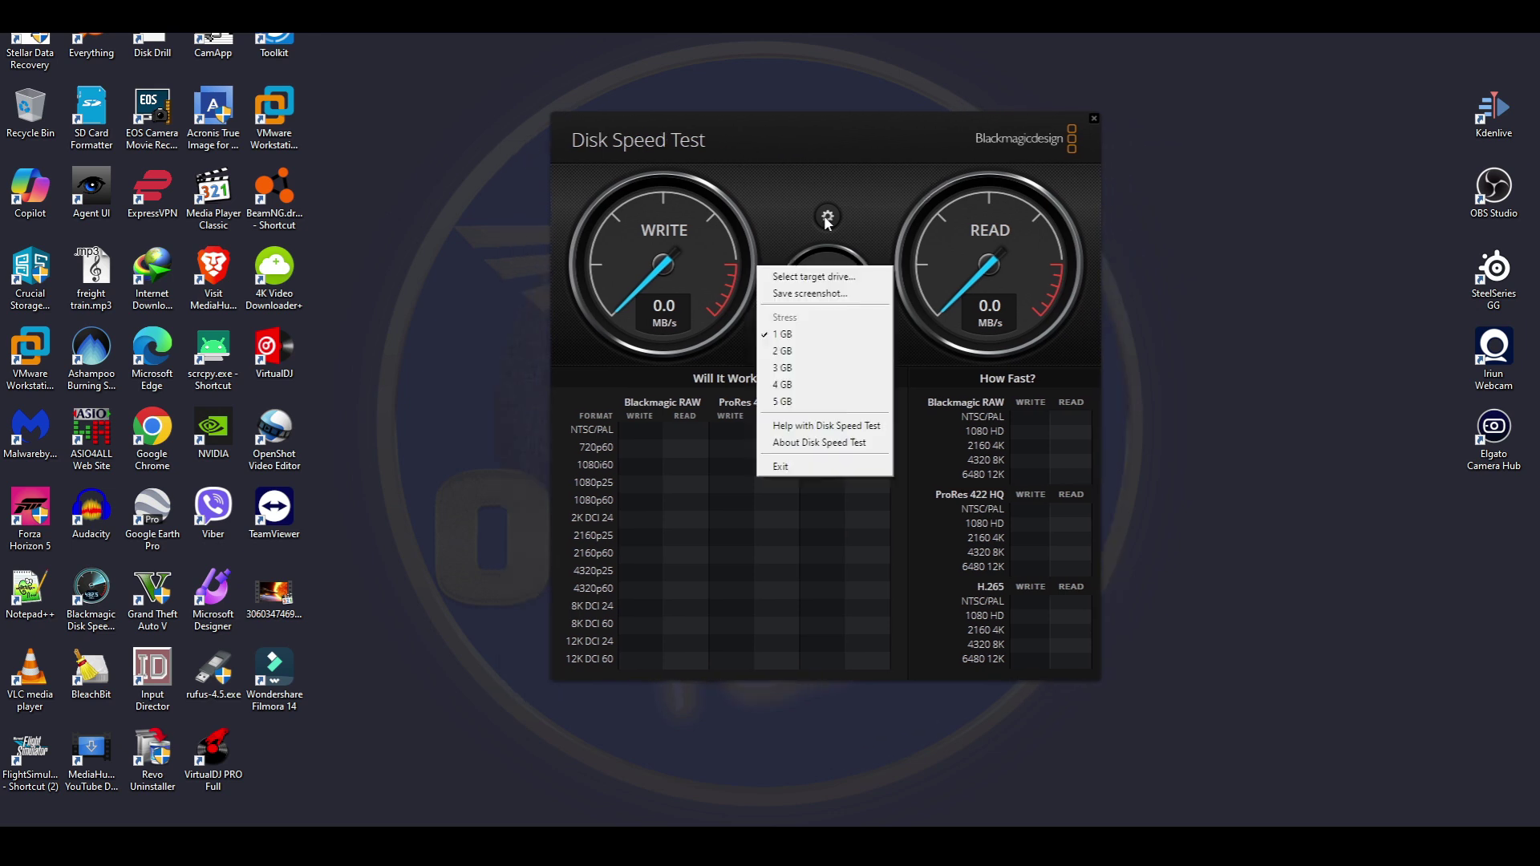
pyautogui.click(825, 278)
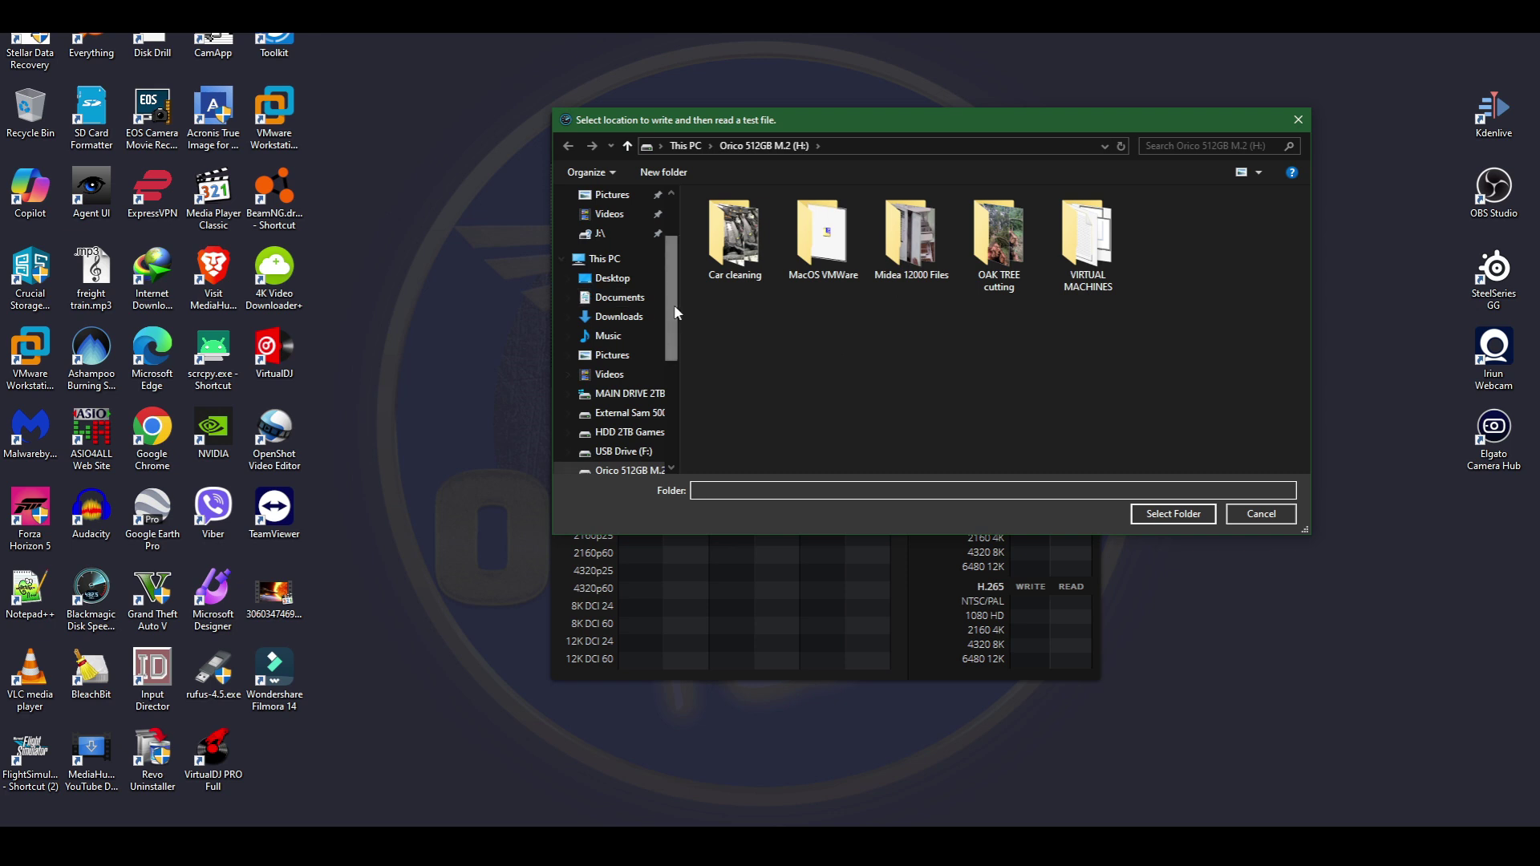
pyautogui.moveTo(674, 309); pyautogui.dragTo(671, 369)
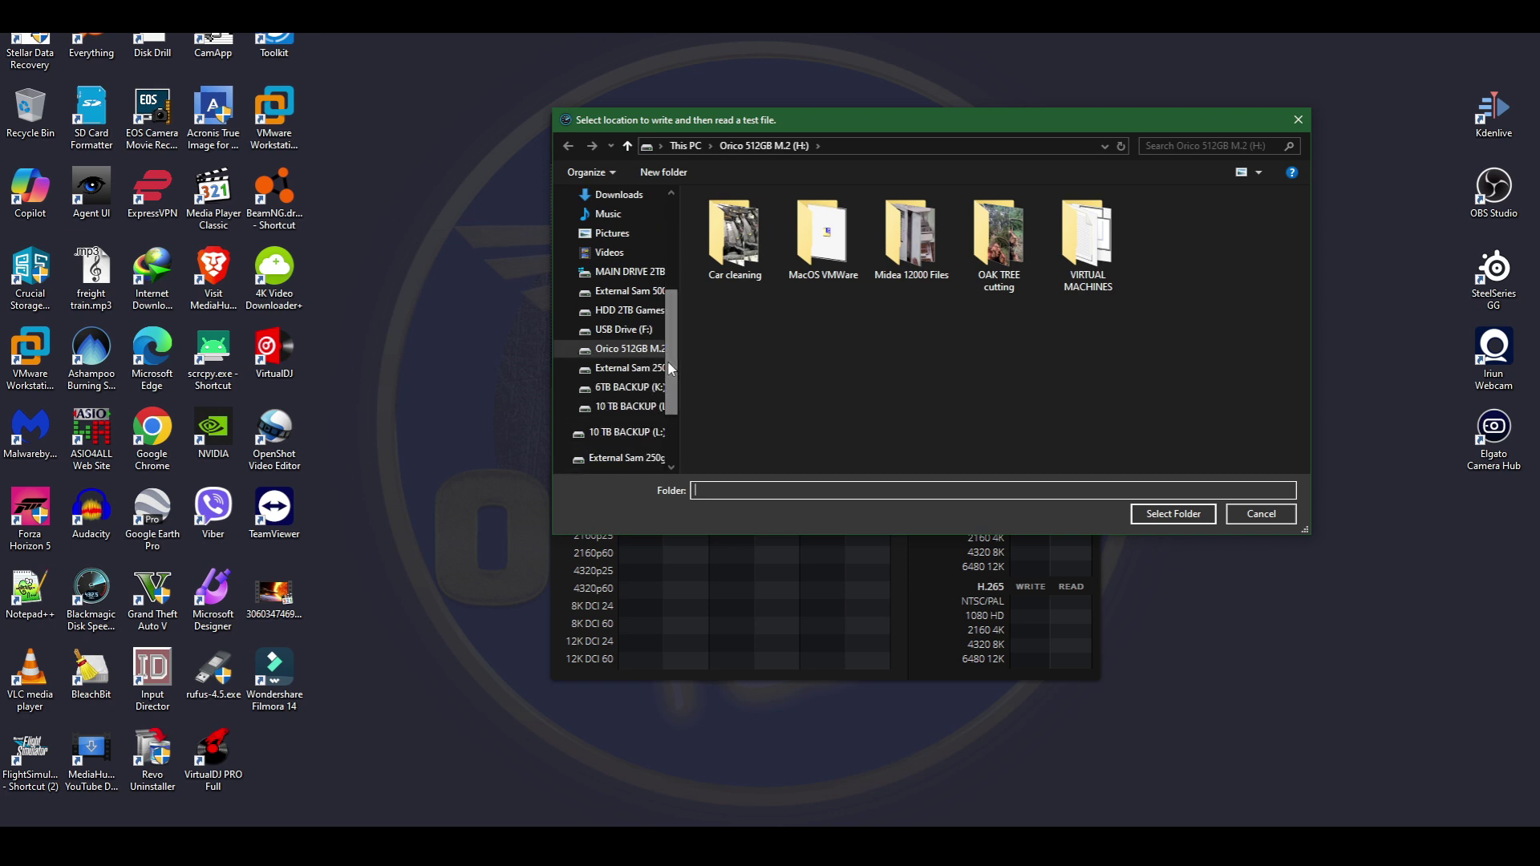
pyautogui.click(622, 291)
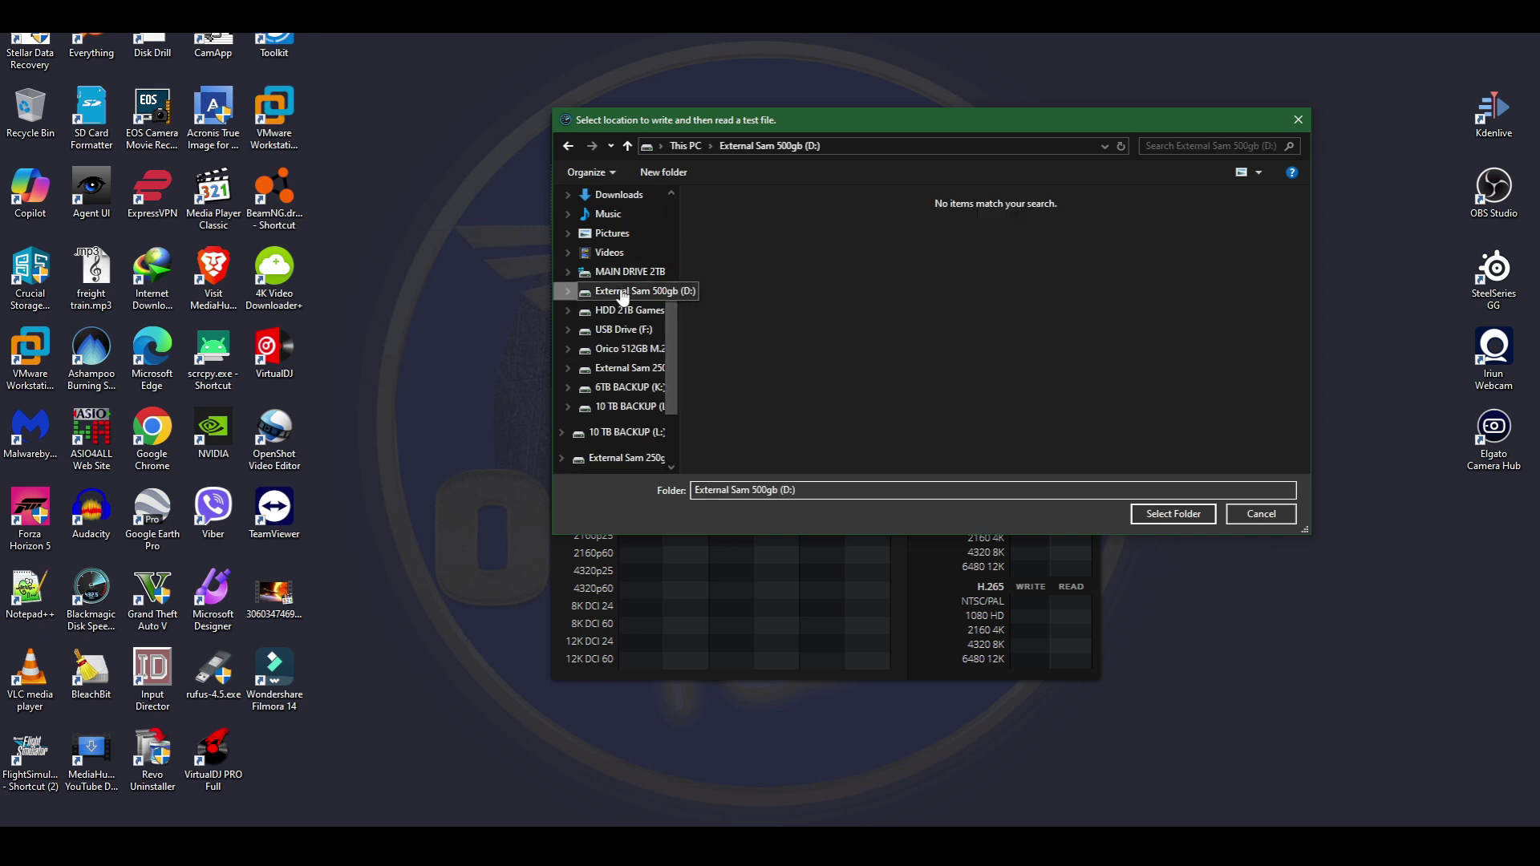
pyautogui.click(629, 348)
pyautogui.click(631, 368)
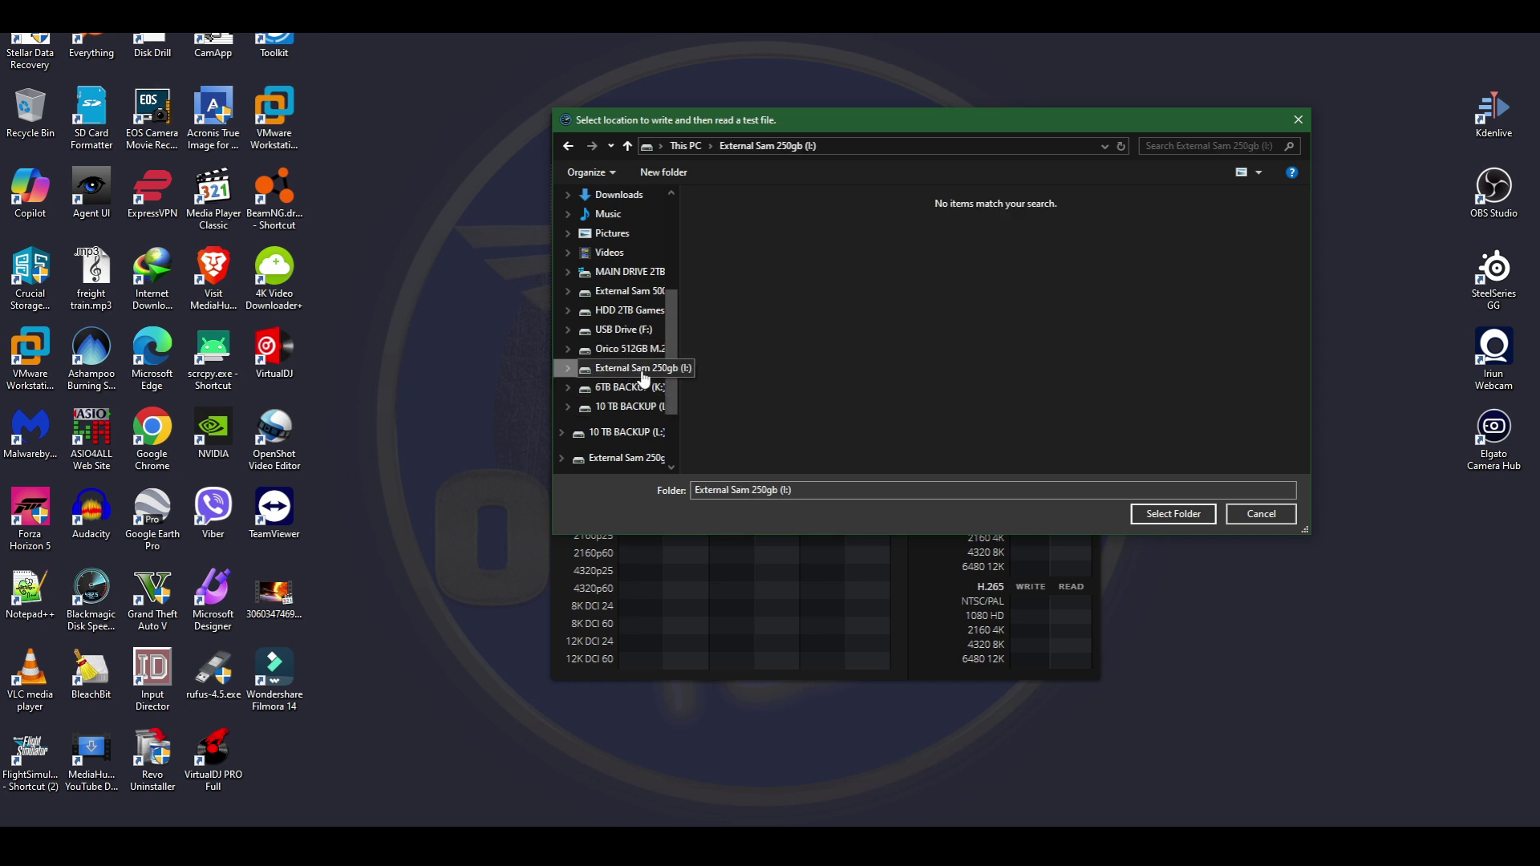
pyautogui.click(1165, 518)
# Run the speed test to 875.3 MB/s write and 915.2 MB/s read, stop it, and close the tester.
pyautogui.click(825, 303)
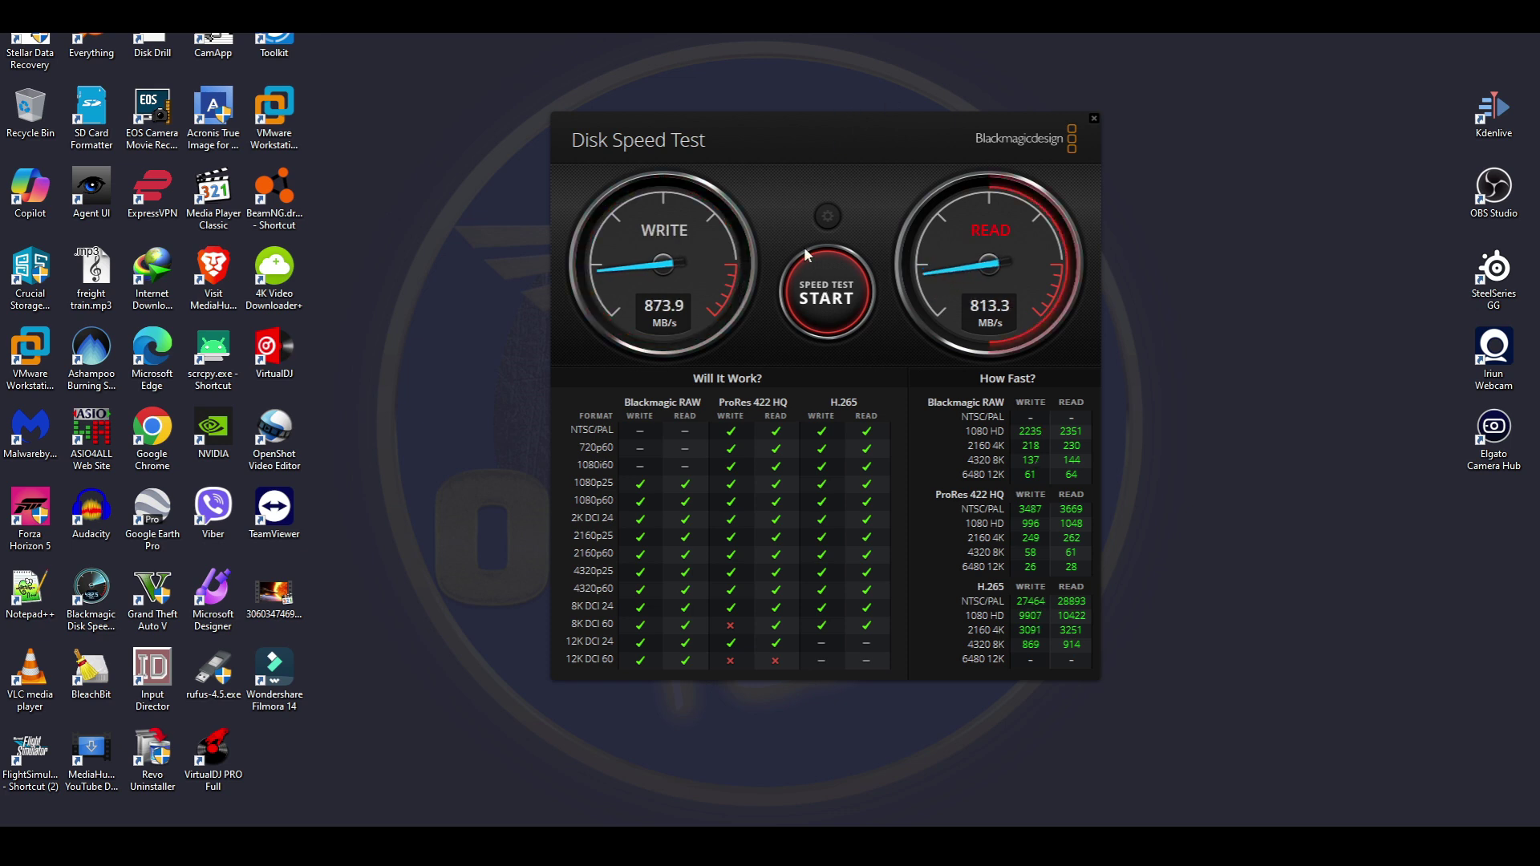
pyautogui.click(834, 296)
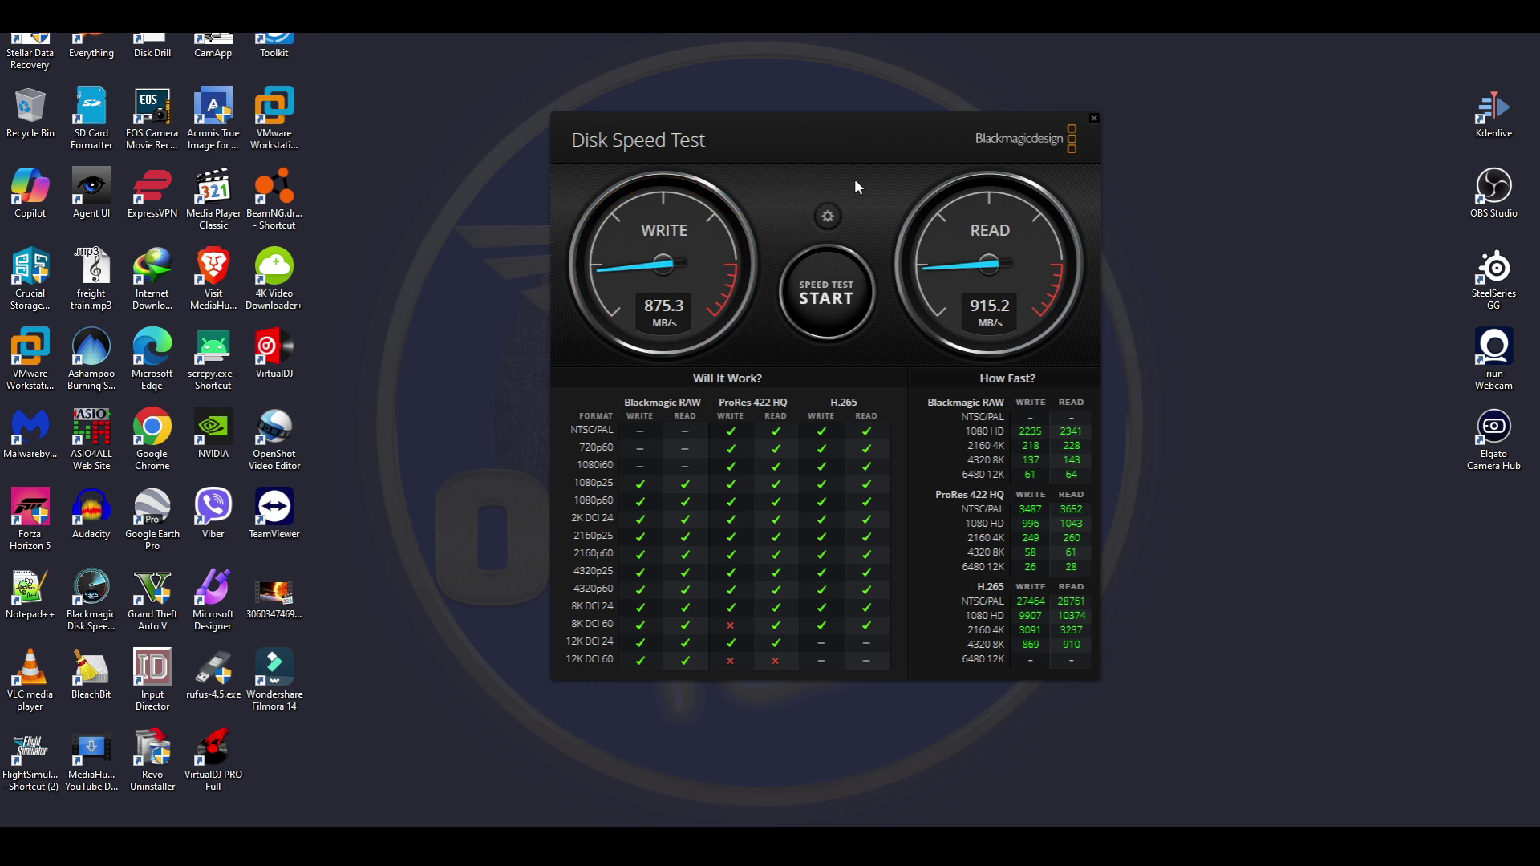
pyautogui.click(1096, 119)
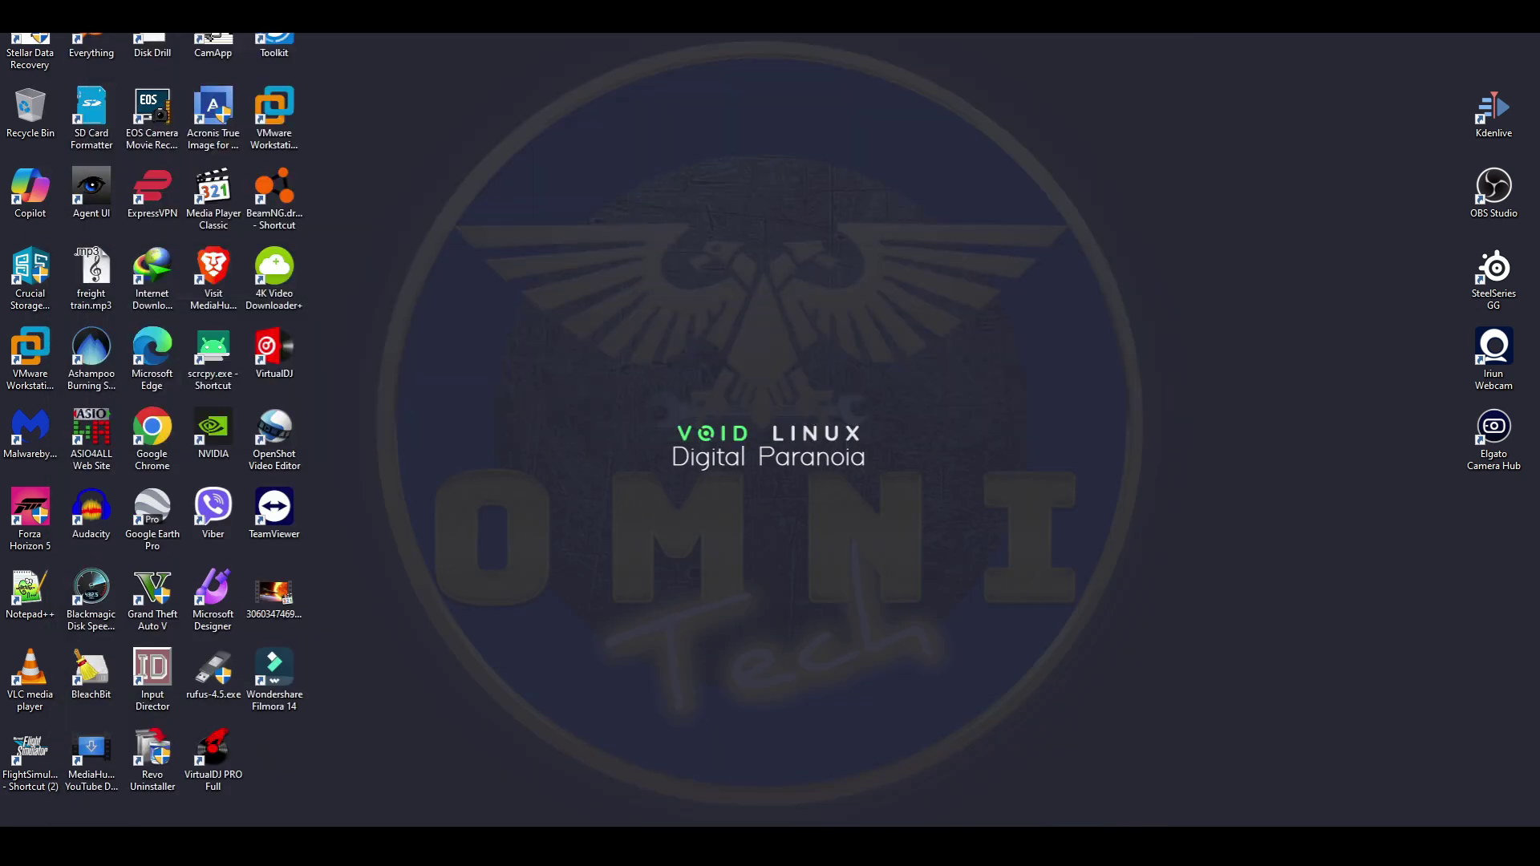
# Open This PC and browse External Sam 250gb (I:) and 500gb (D:) to confirm they hold the same two videos.
pyautogui.press('super+e')
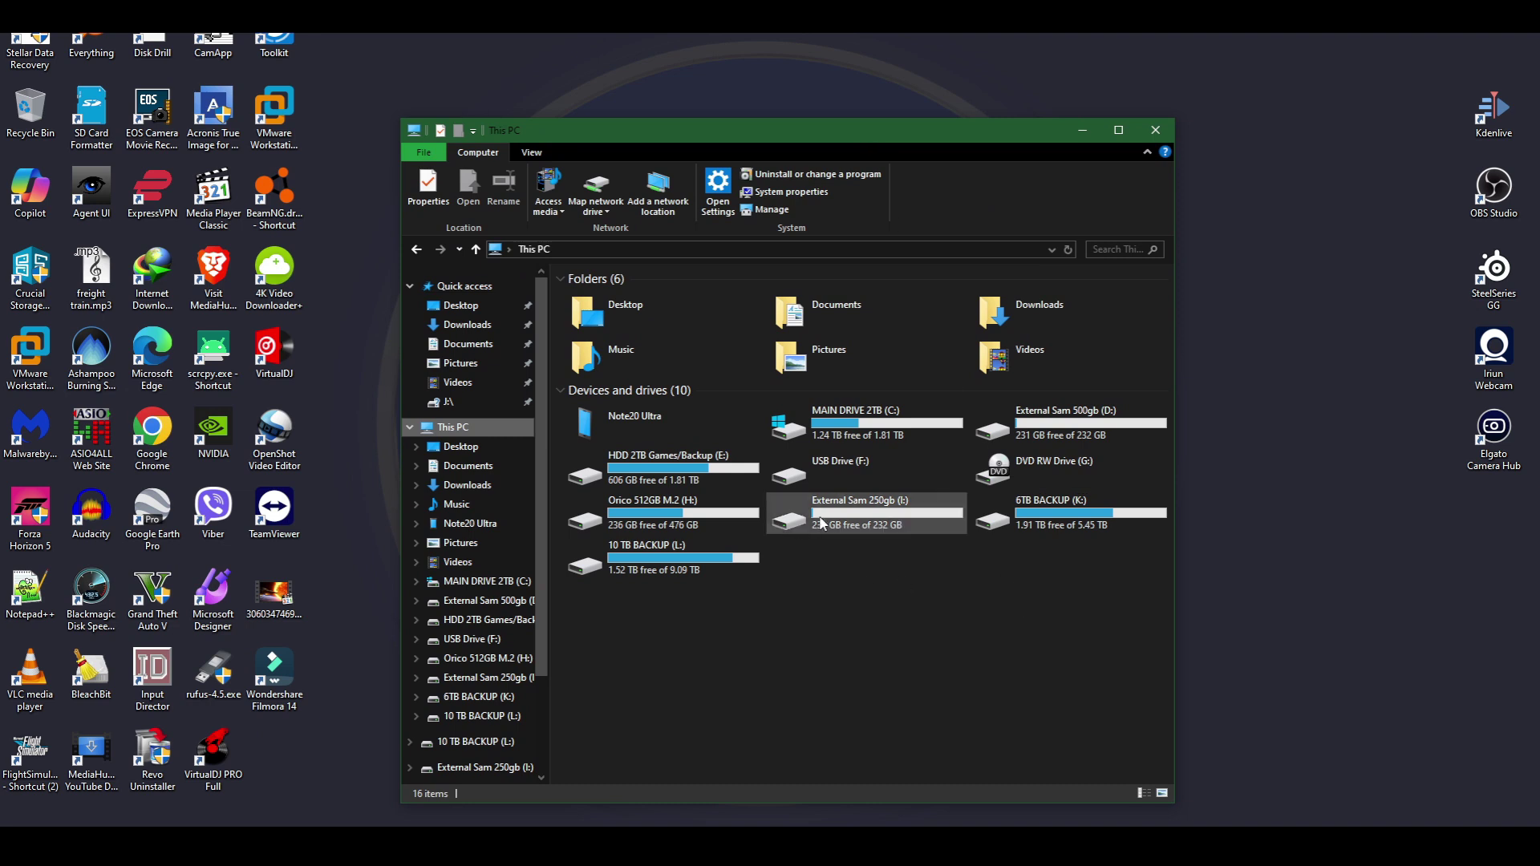
pyautogui.click(857, 517)
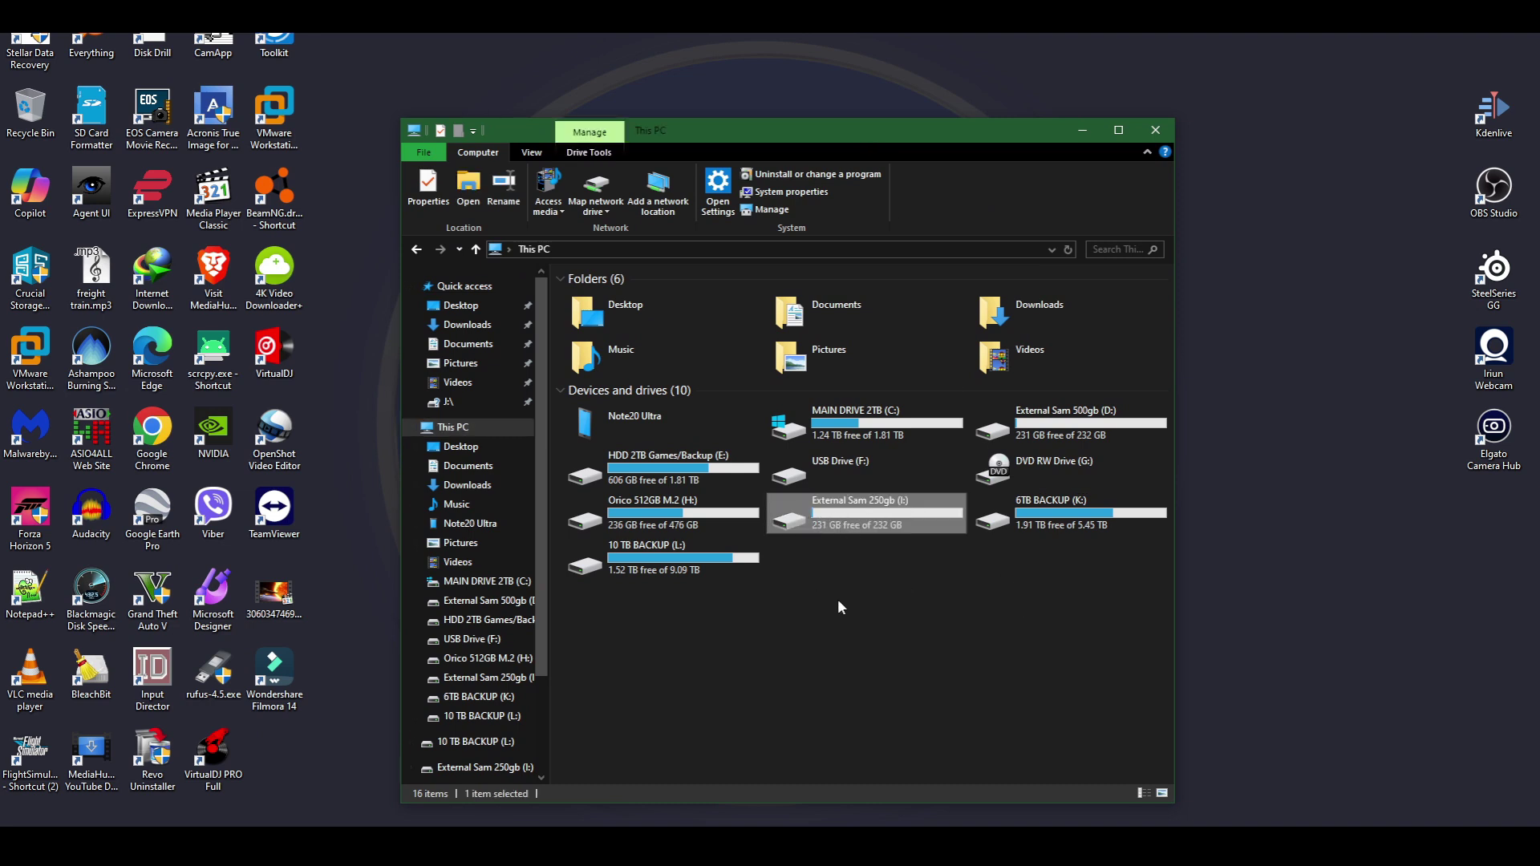
pyautogui.click(1048, 433)
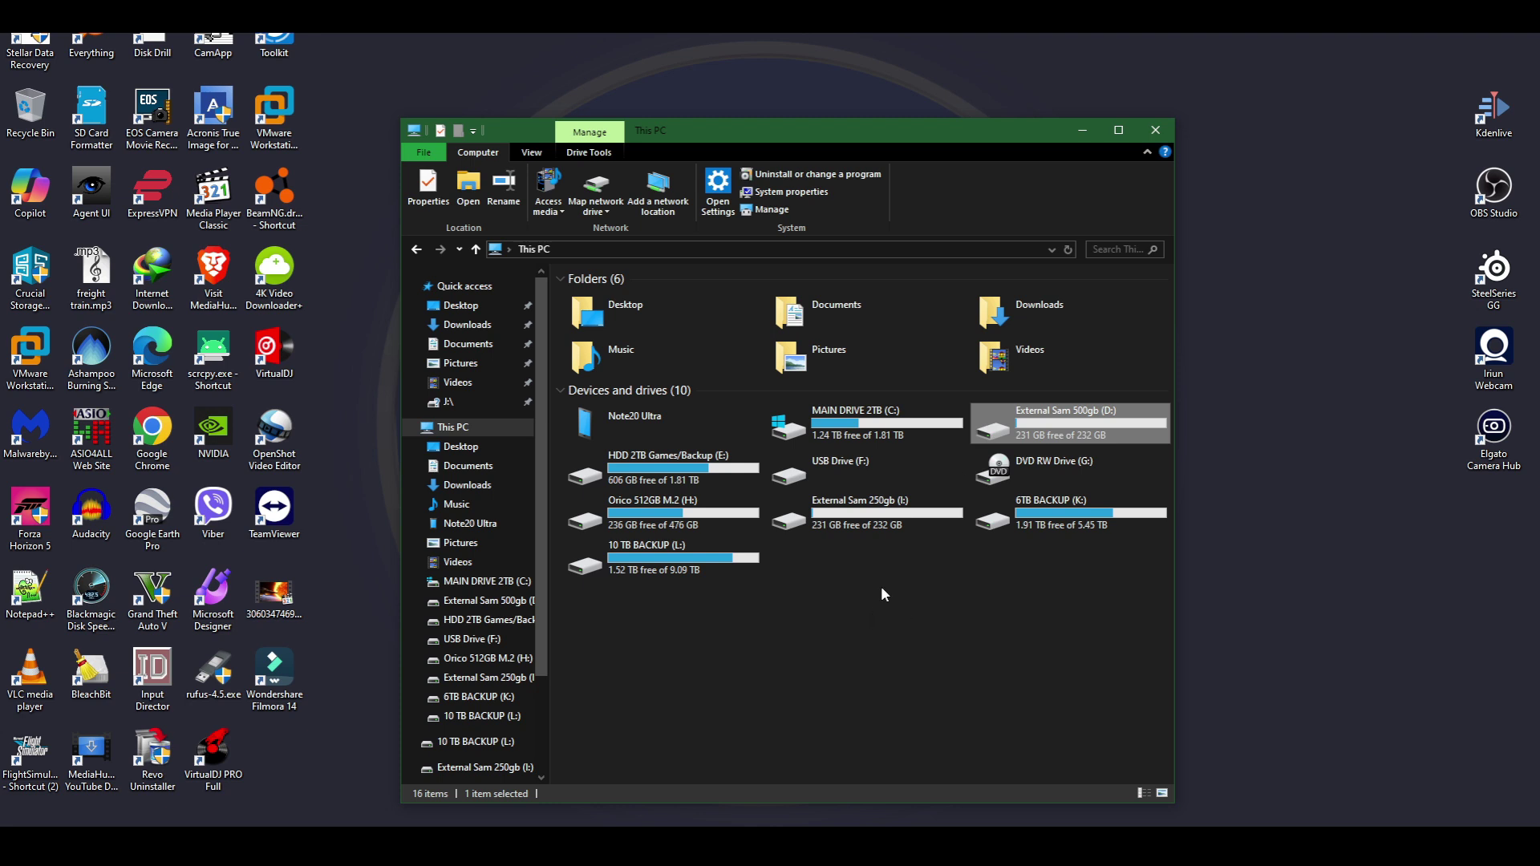
pyautogui.doubleClick(846, 513)
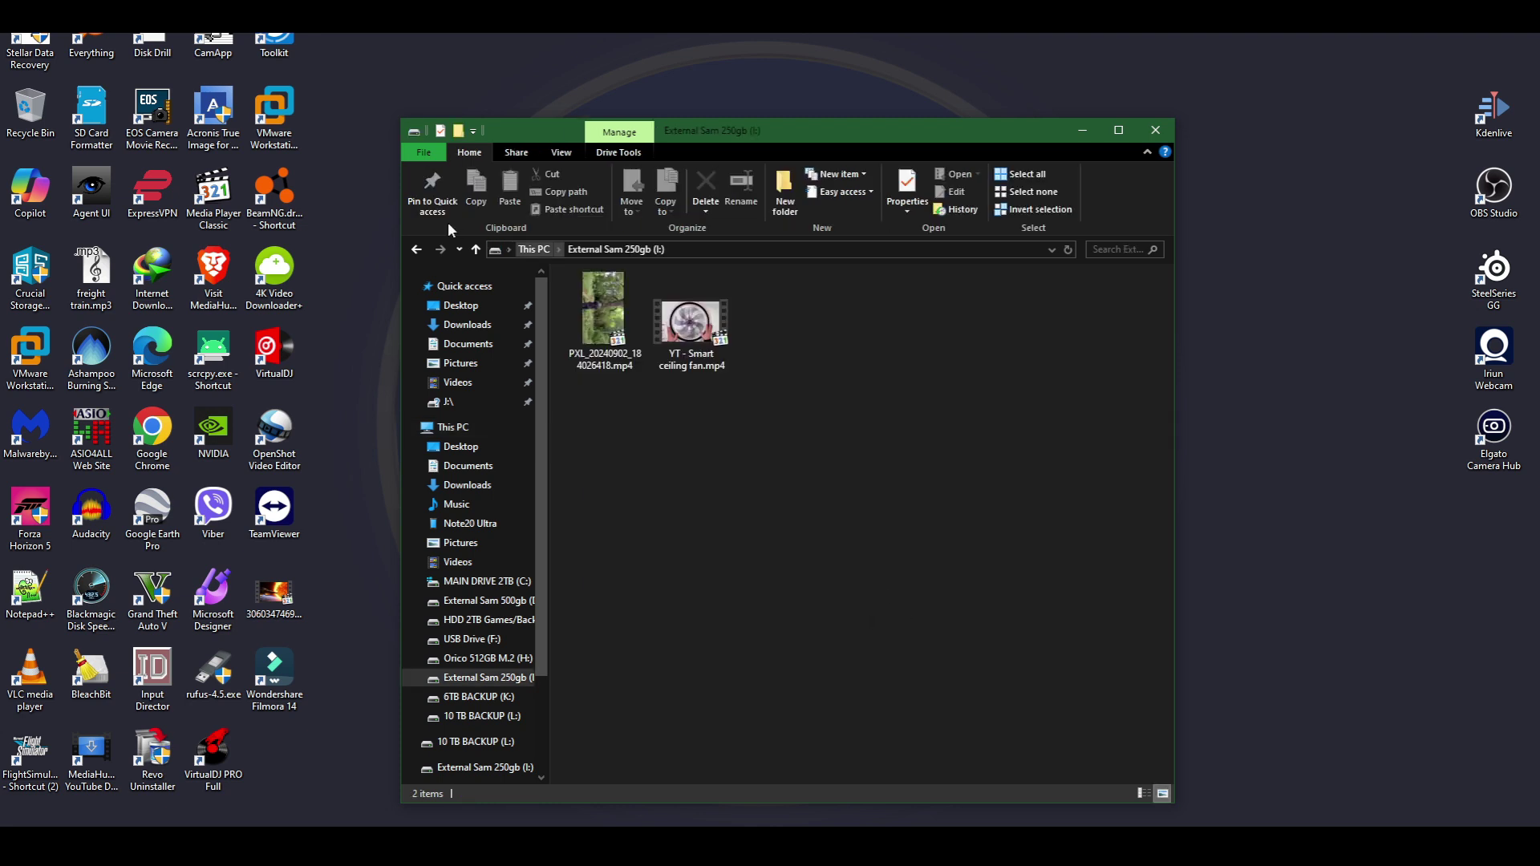
pyautogui.click(416, 250)
pyautogui.doubleClick(1035, 433)
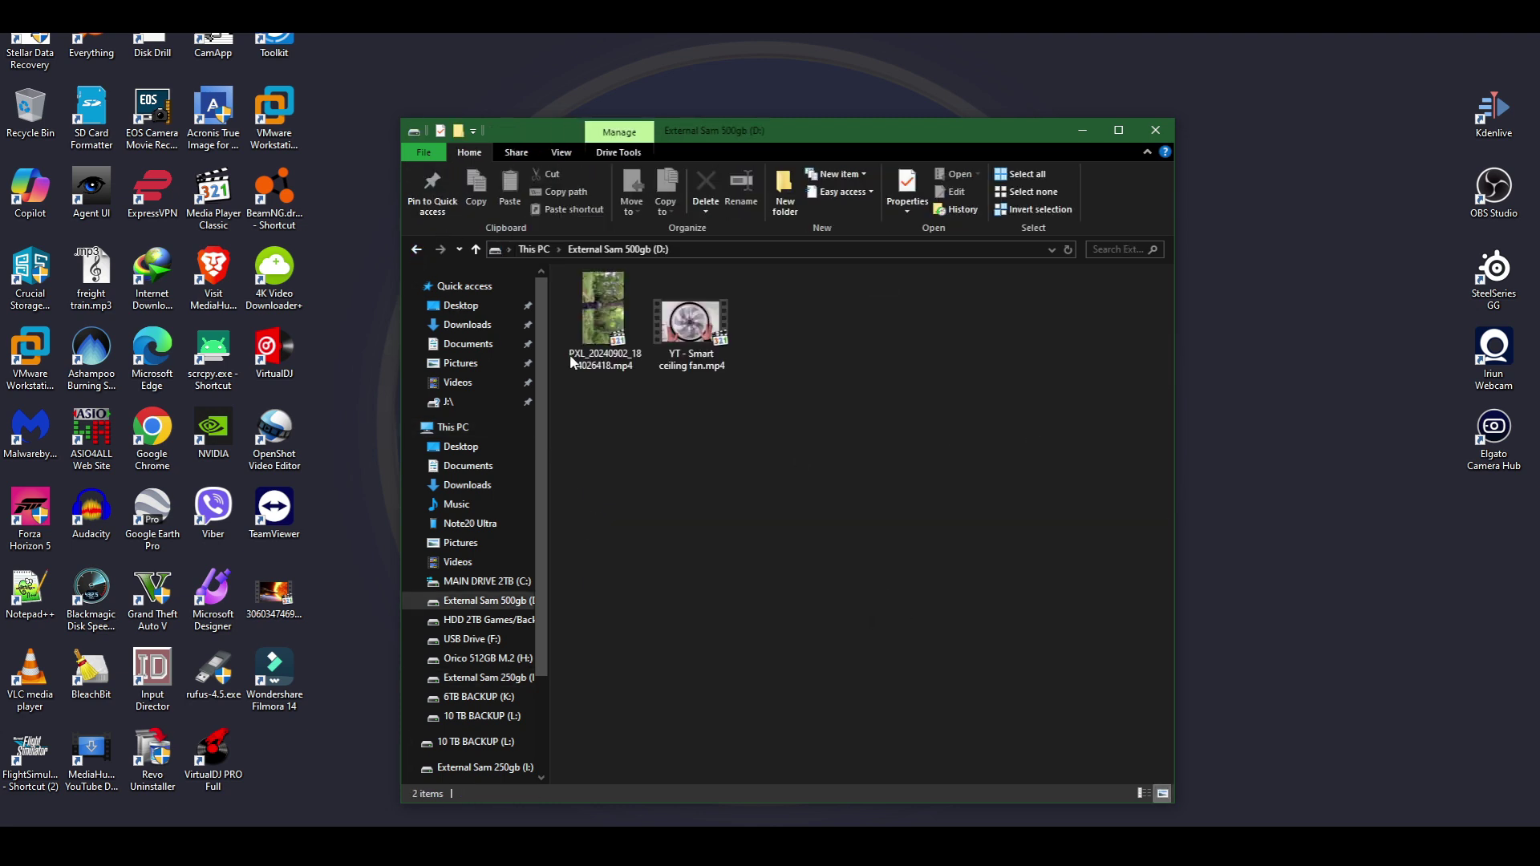
pyautogui.click(417, 250)
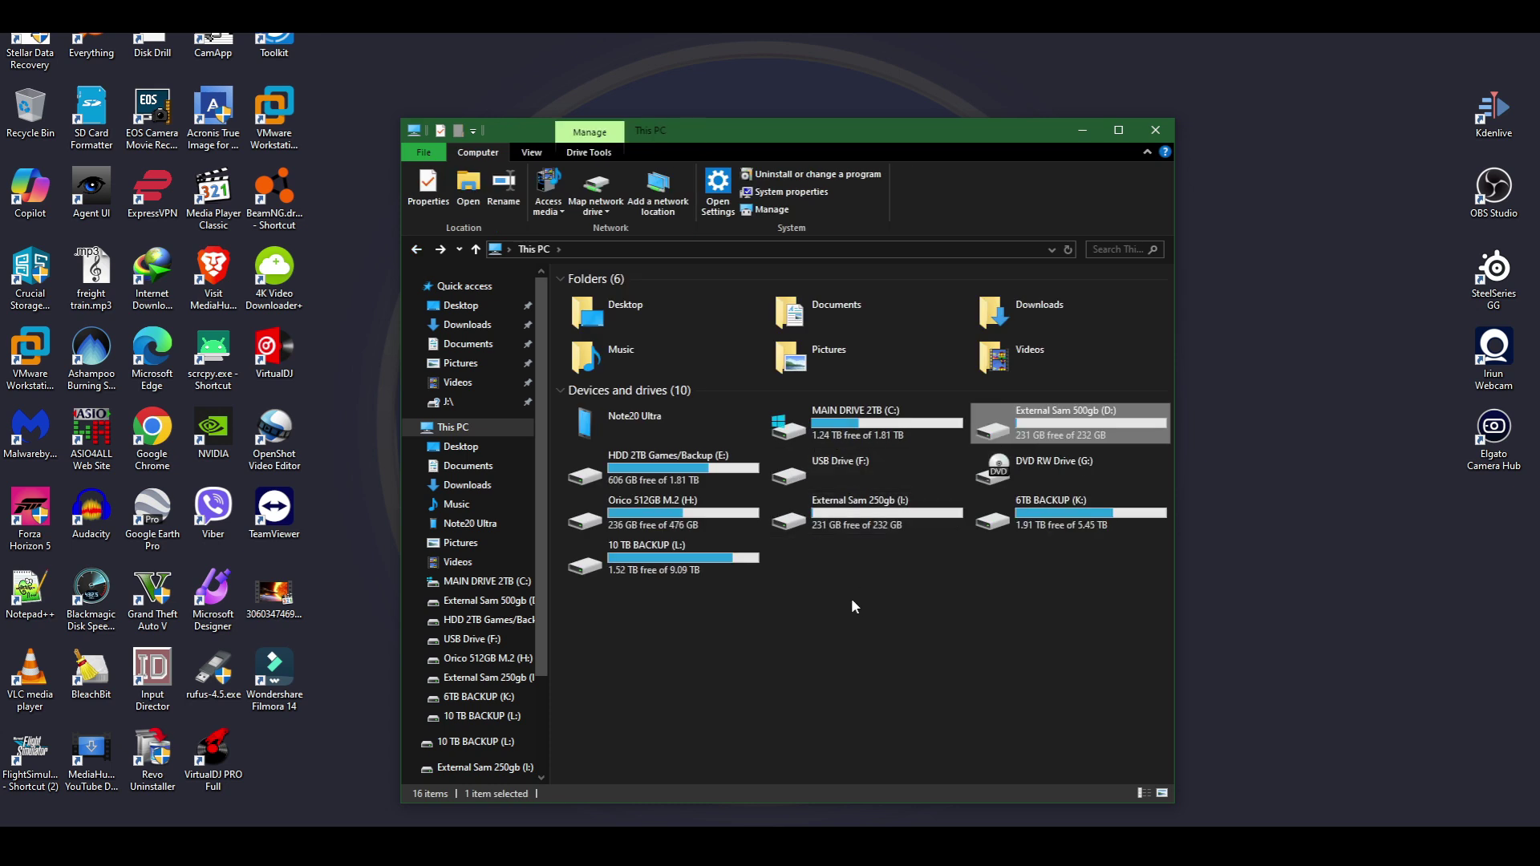
pyautogui.moveTo(921, 132); pyautogui.dragTo(1189, 47)
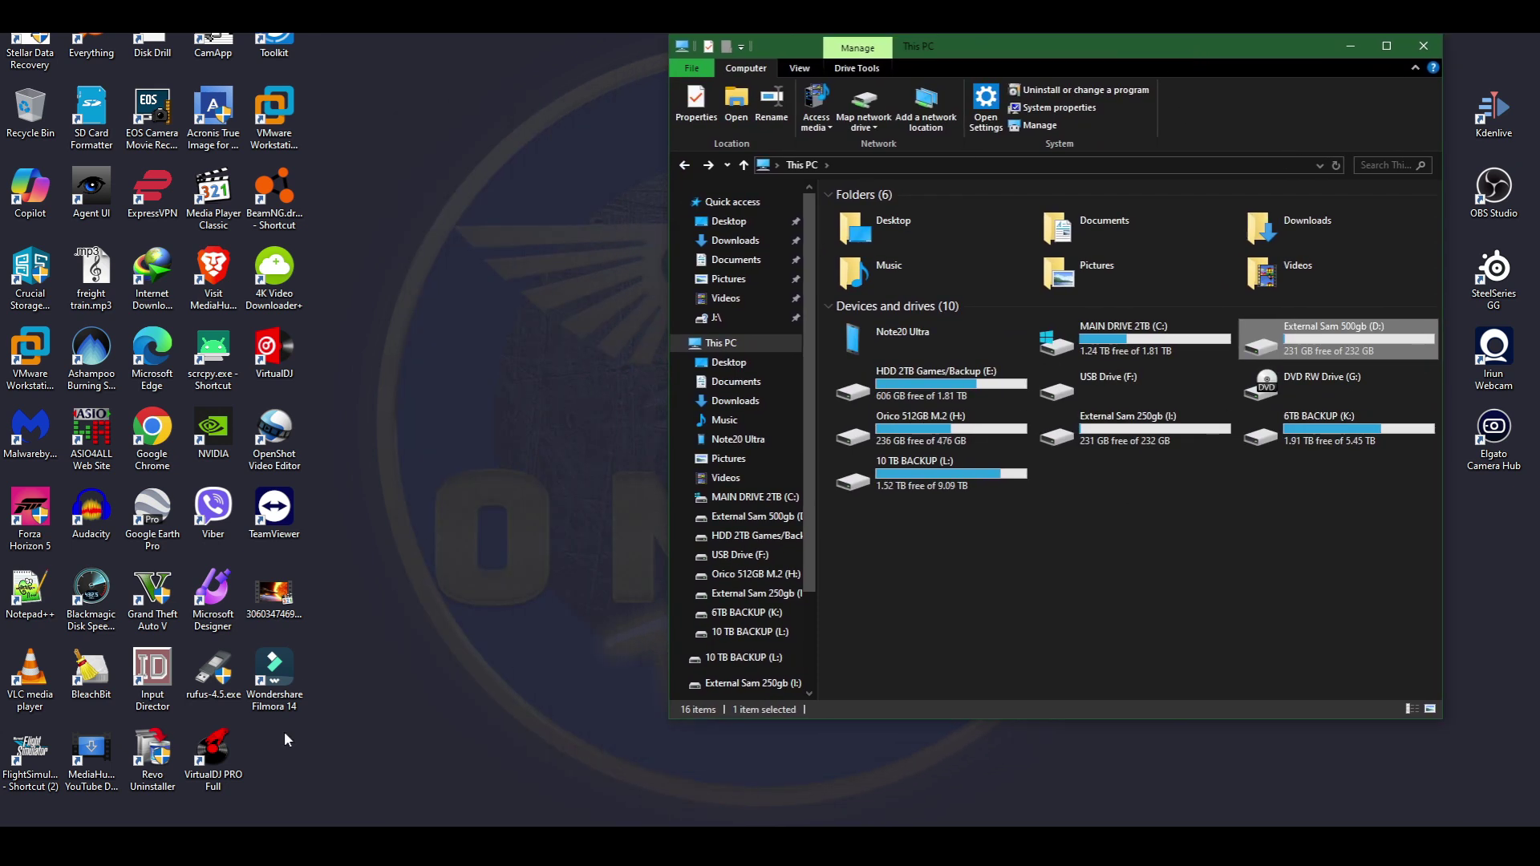
# Open Disk Management via the Win+X menu and select Disk 6's 232.88 GB unallocated space beside External Sam 500gb (D:).
pyautogui.rightClick(12, 824)
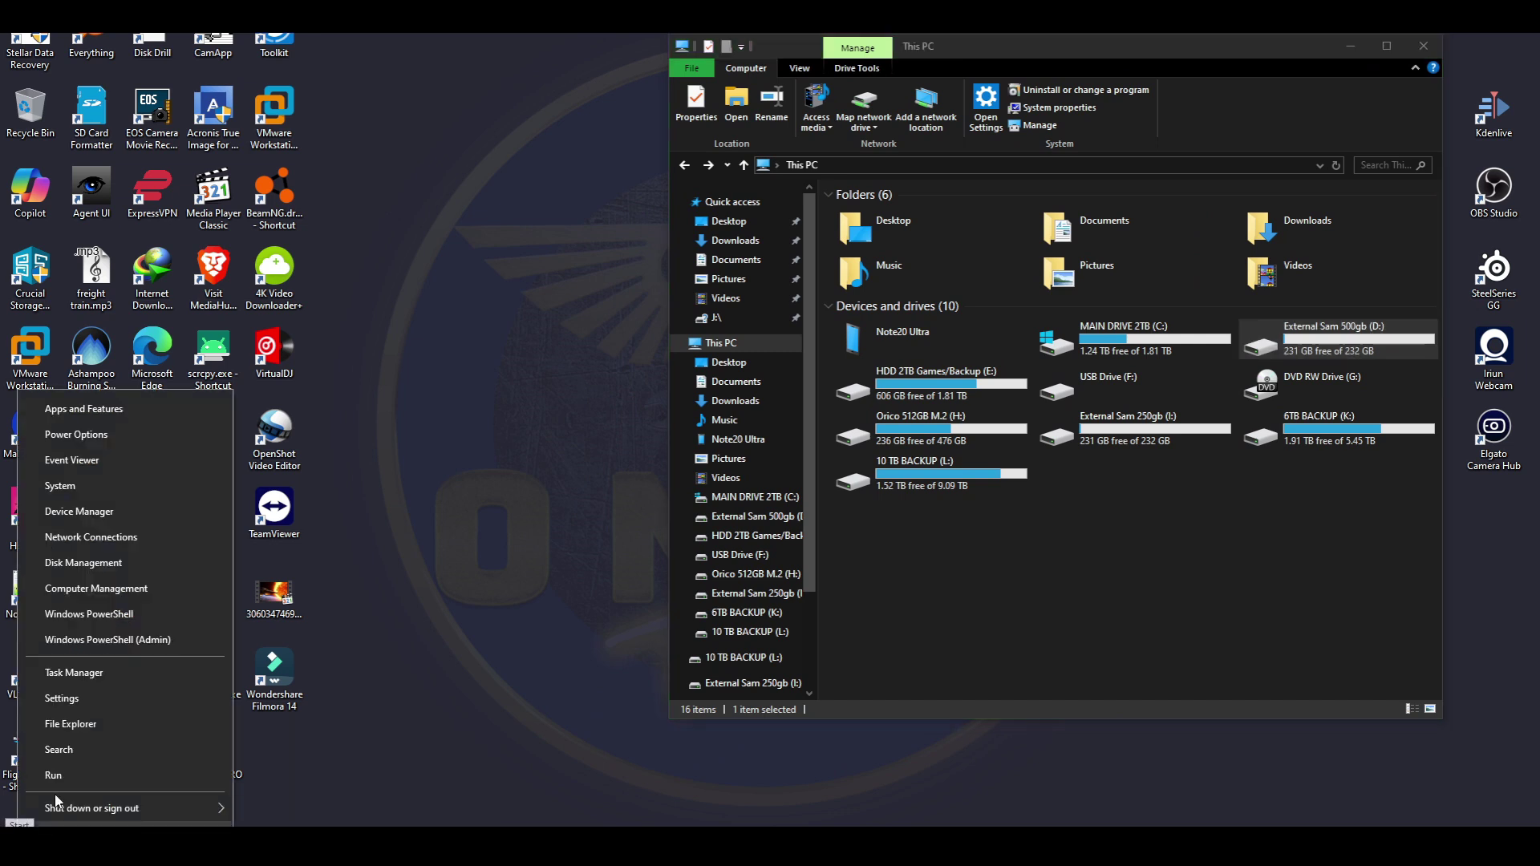
pyautogui.click(98, 590)
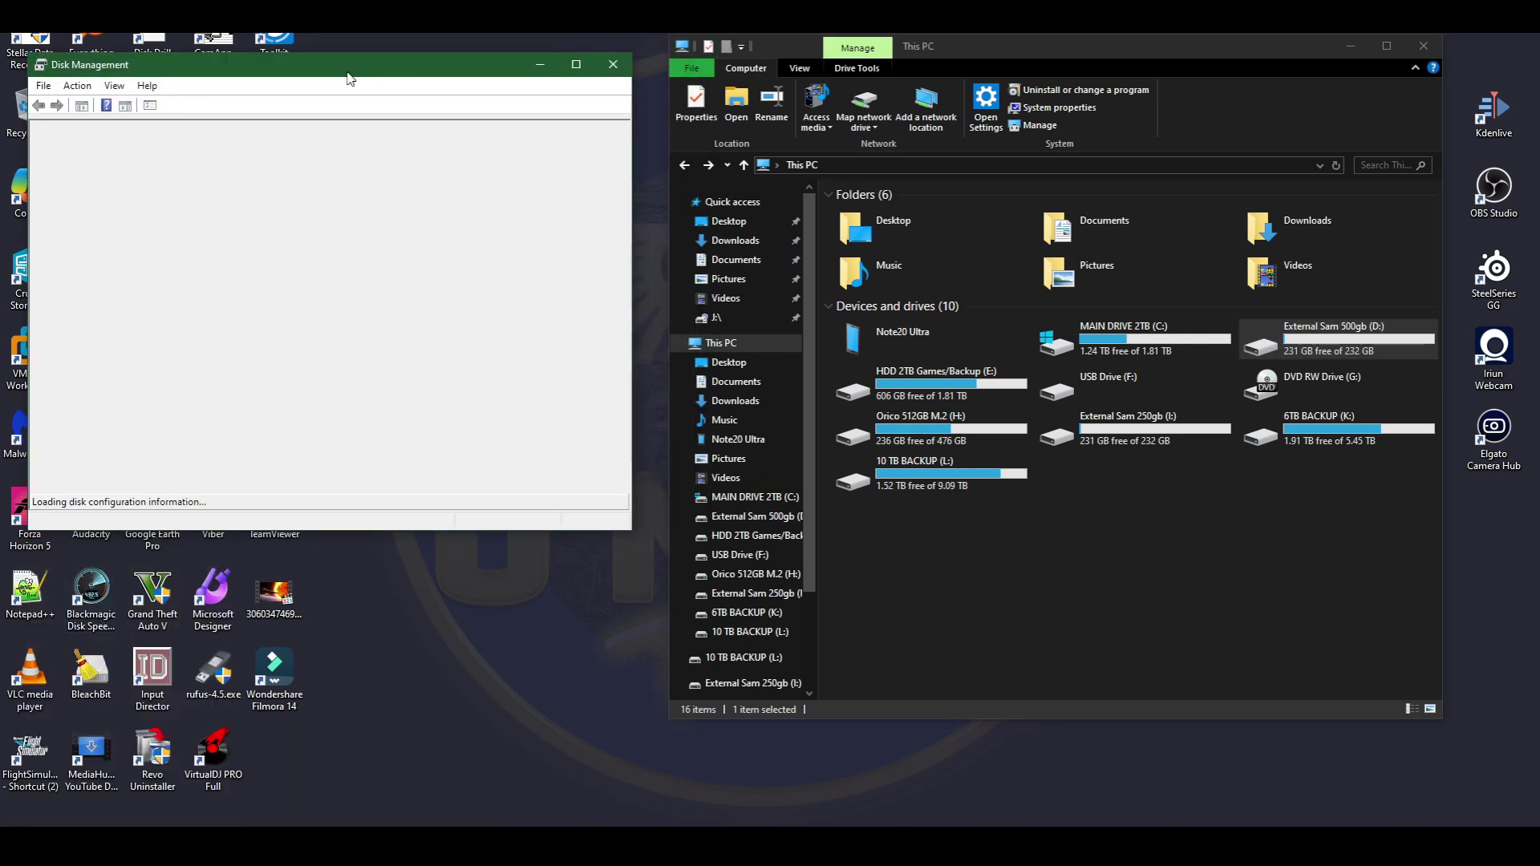
pyautogui.scroll(-1, 622, 513)
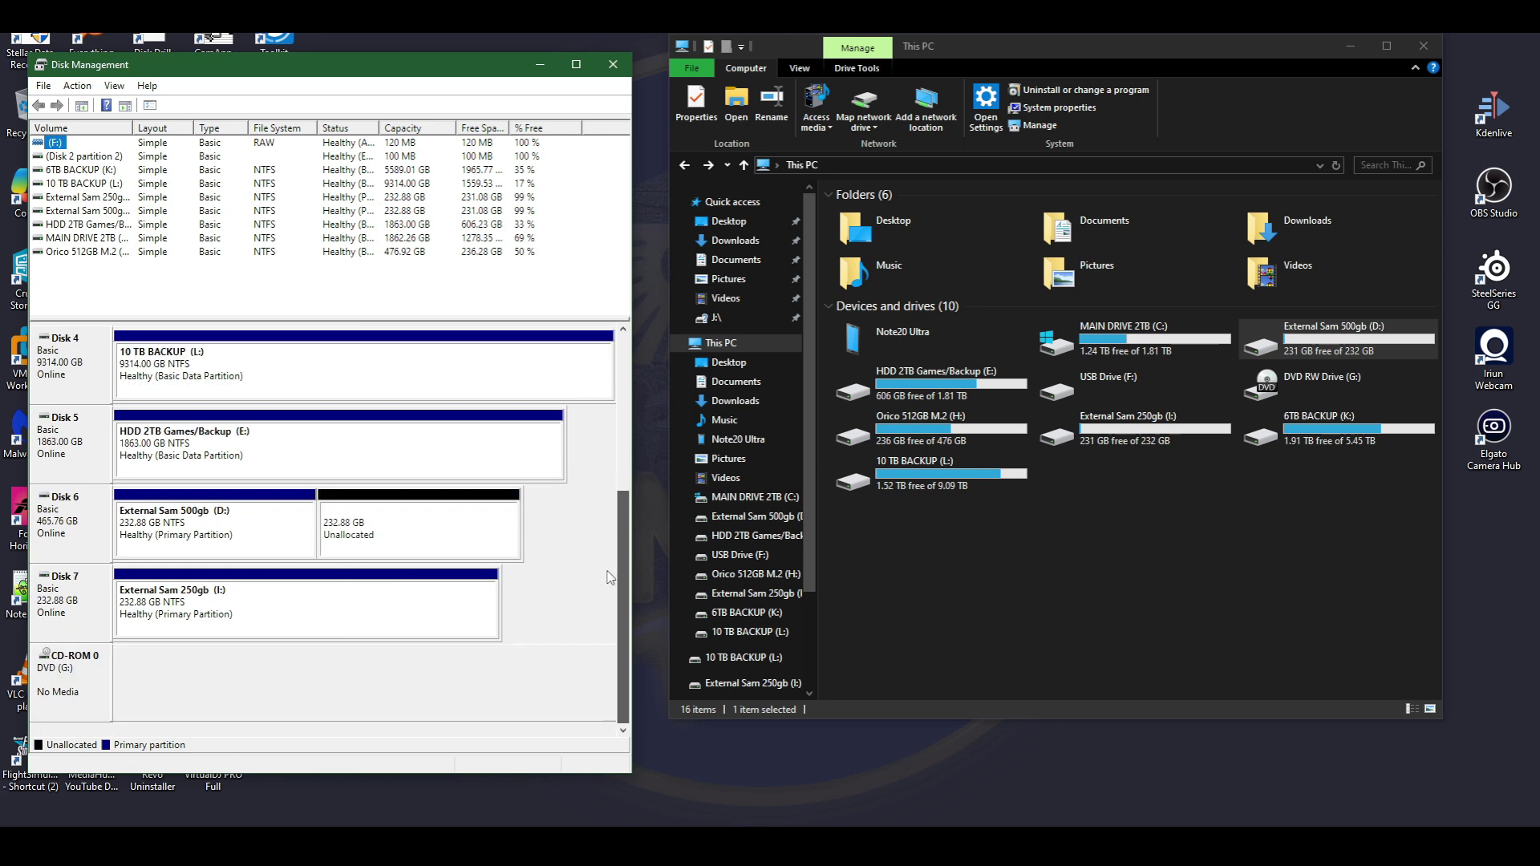
pyautogui.click(385, 518)
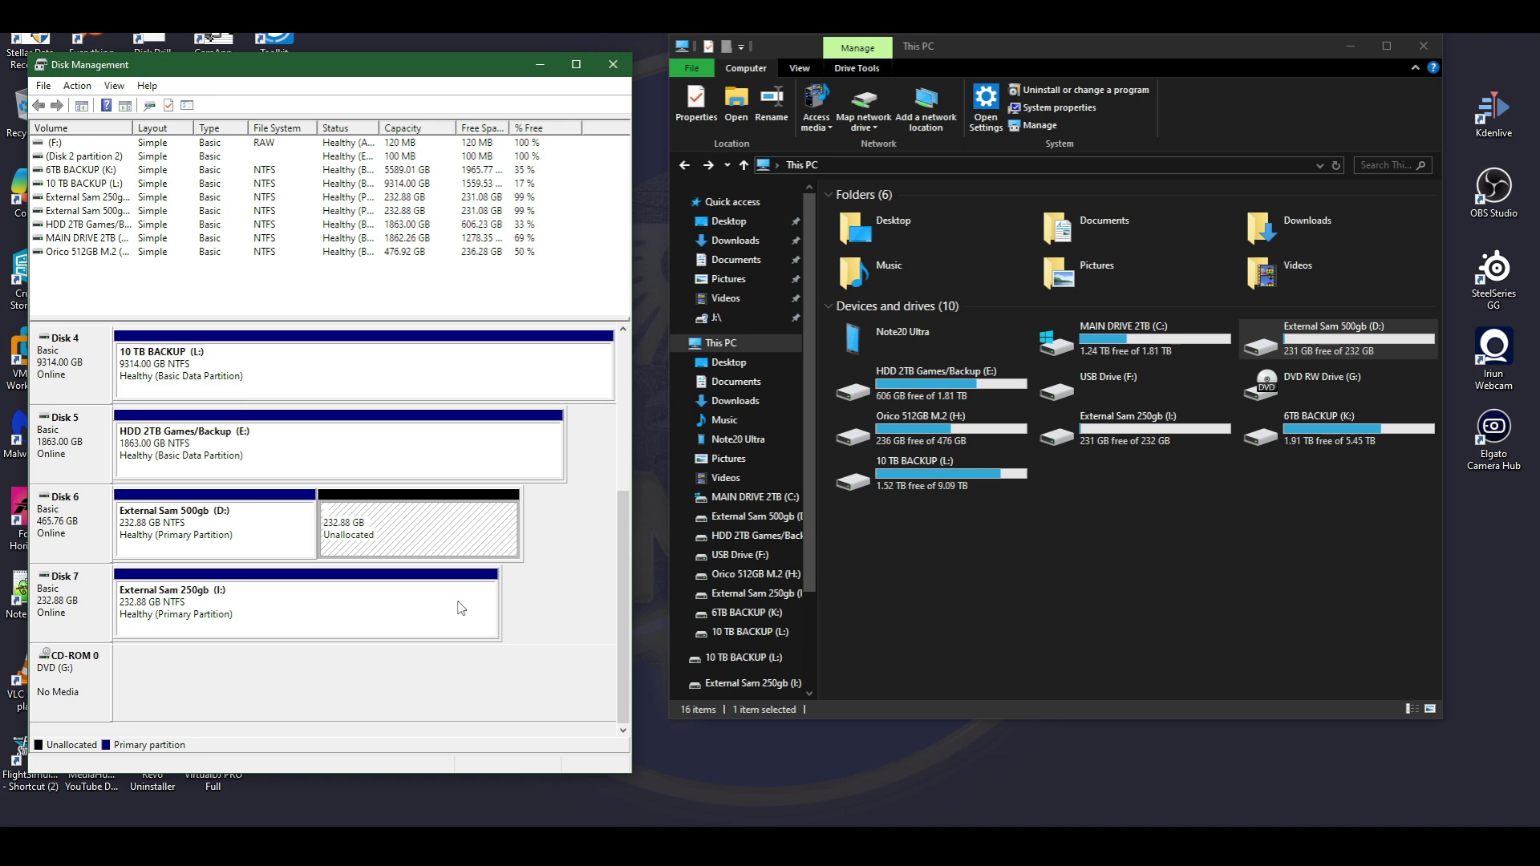
pyautogui.click(297, 606)
pyautogui.click(250, 526)
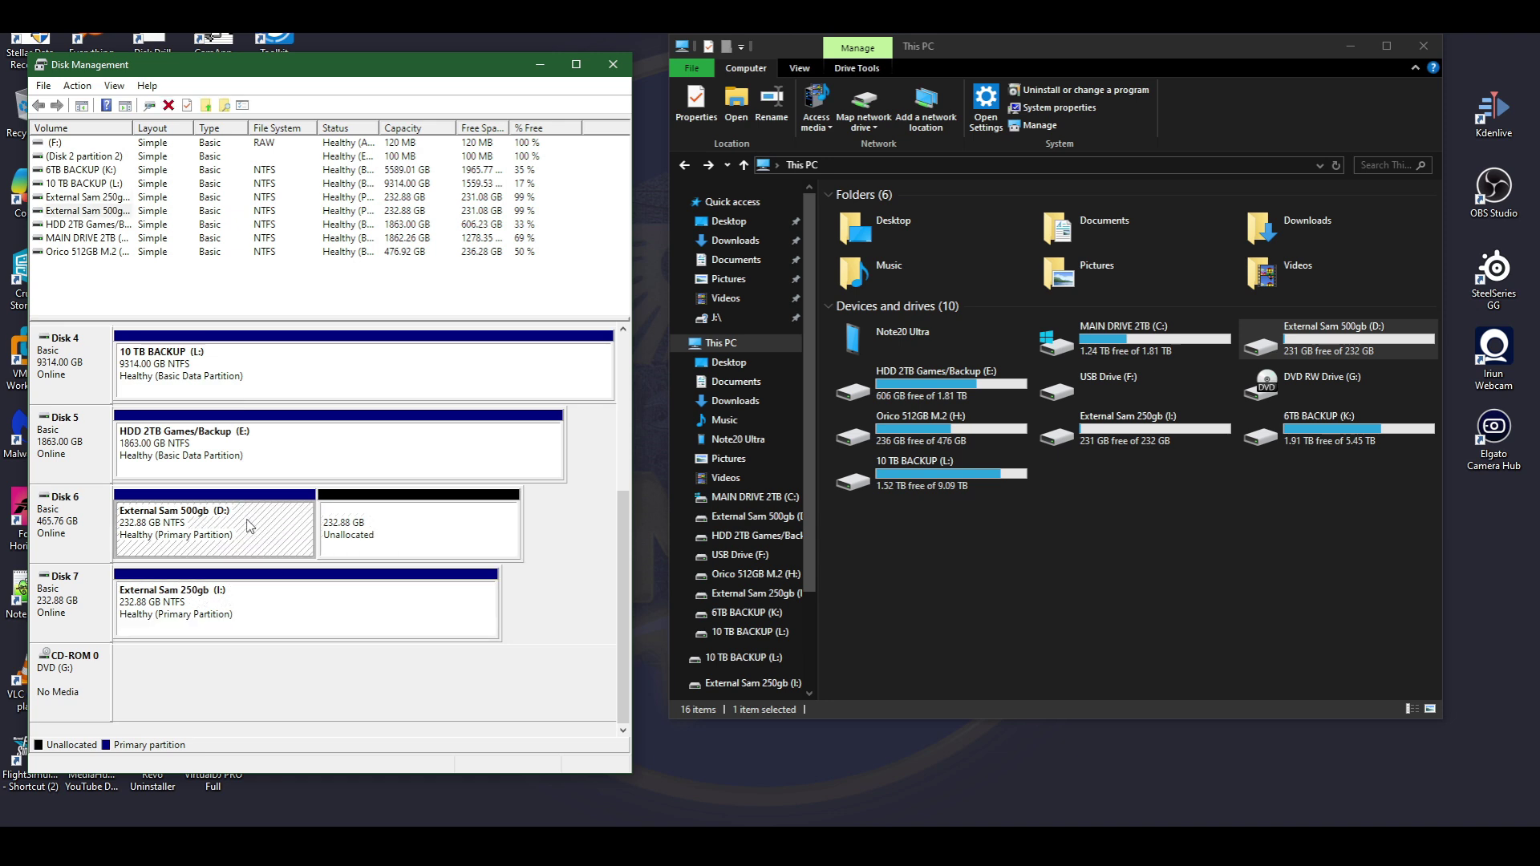
pyautogui.click(378, 527)
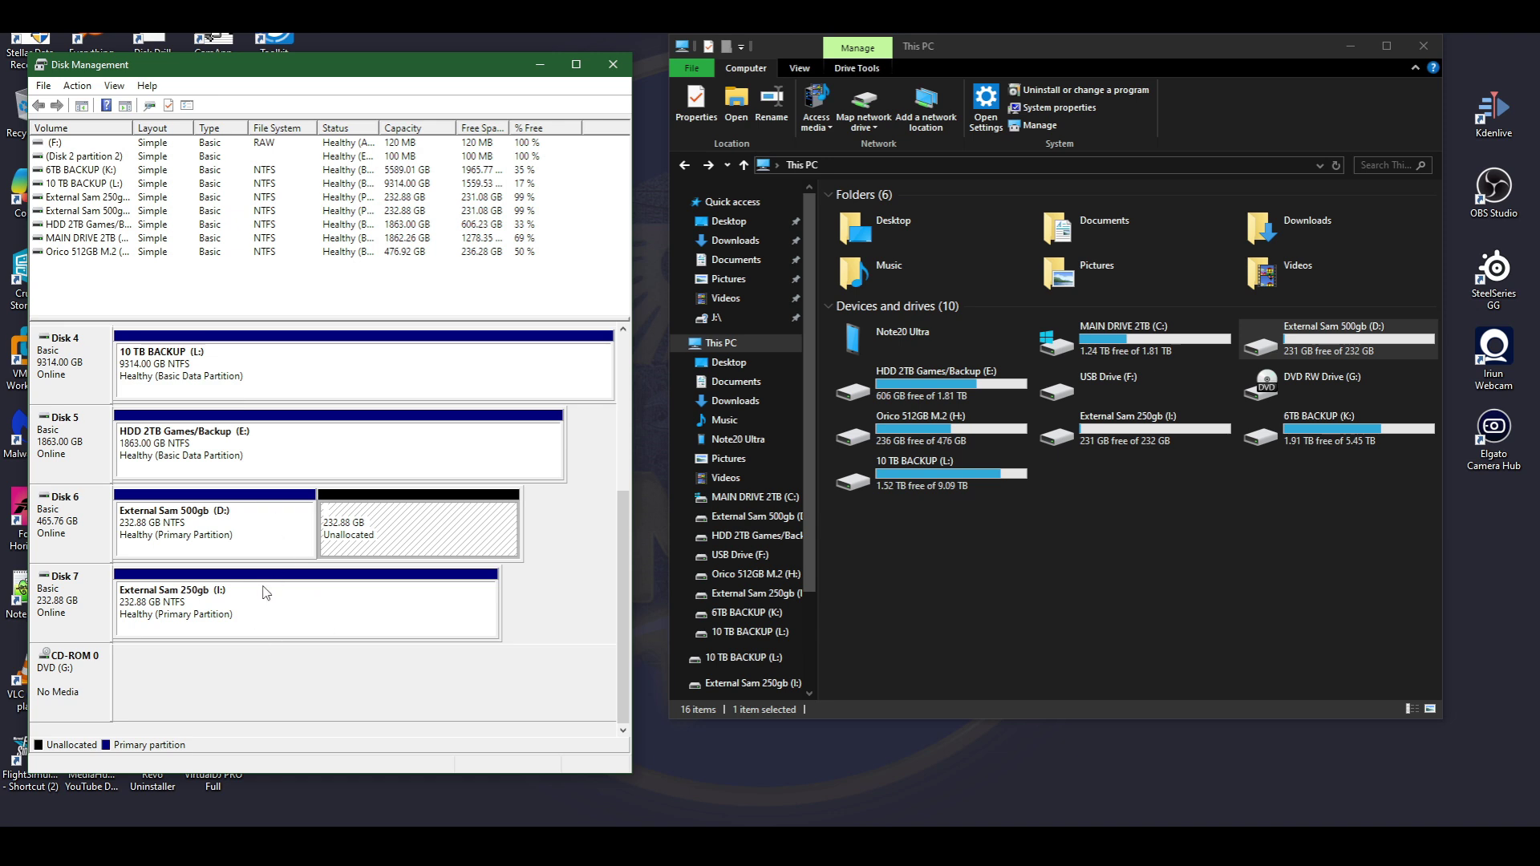
# Create a full-size 238464 MB NTFS simple volume on drive letter J labelled '500gb Part 2'.
pyautogui.rightClick(384, 520)
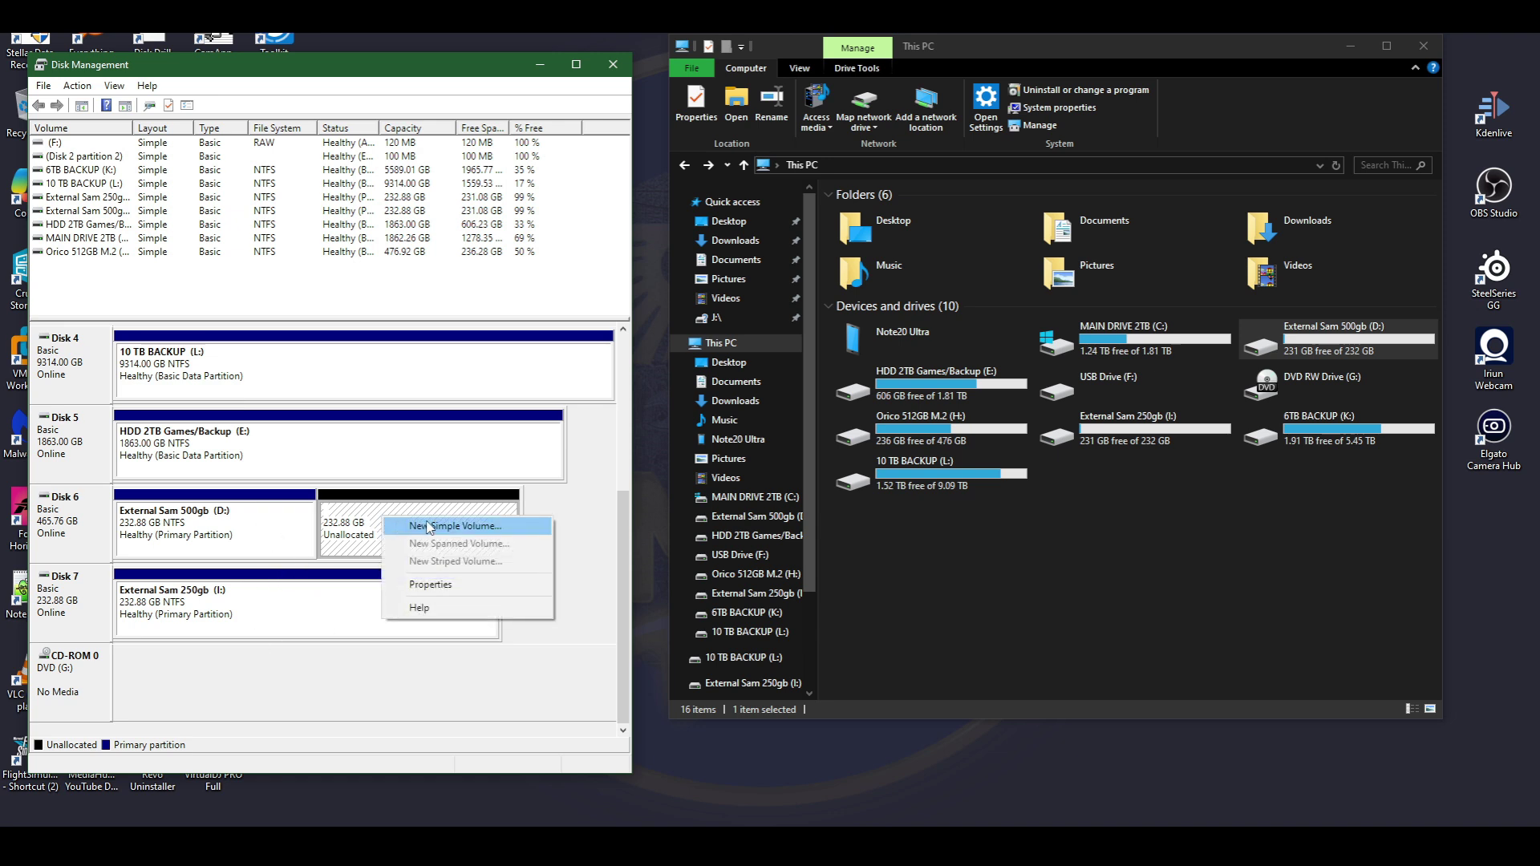
pyautogui.click(429, 527)
pyautogui.click(340, 431)
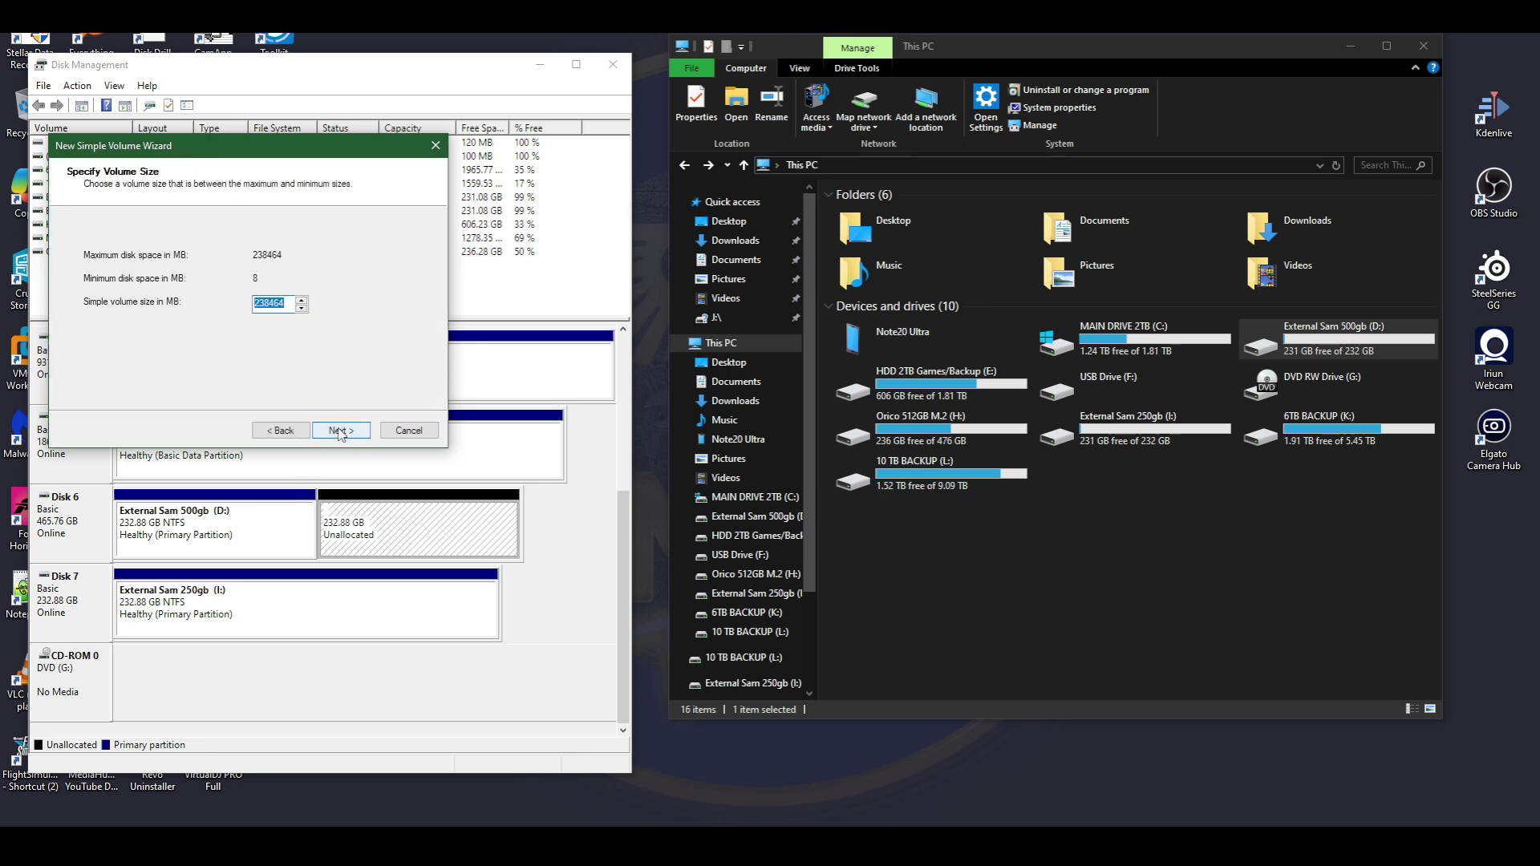
pyautogui.click(340, 431)
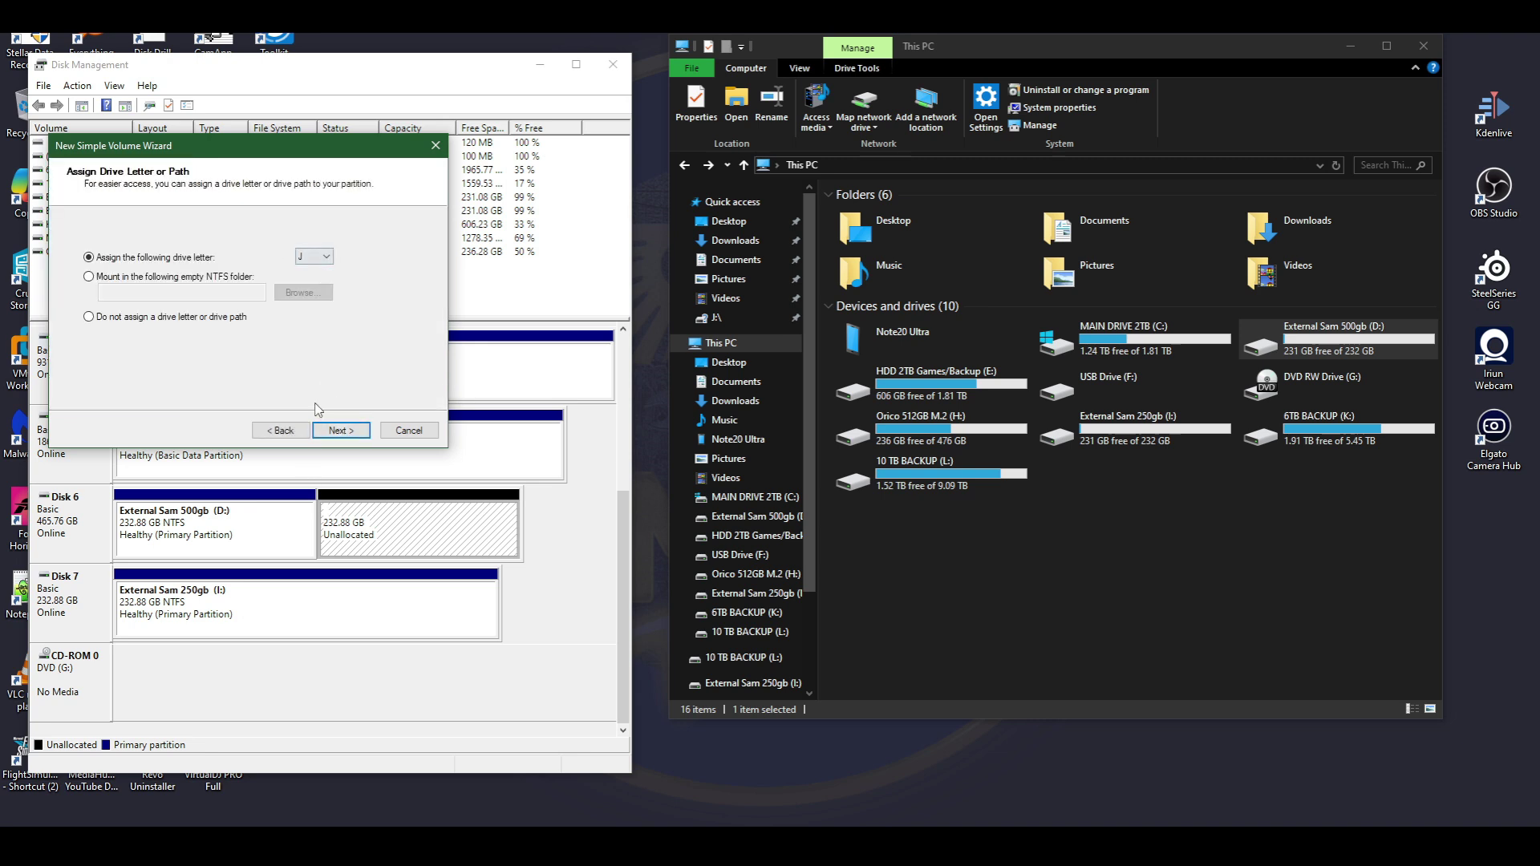
pyautogui.click(339, 431)
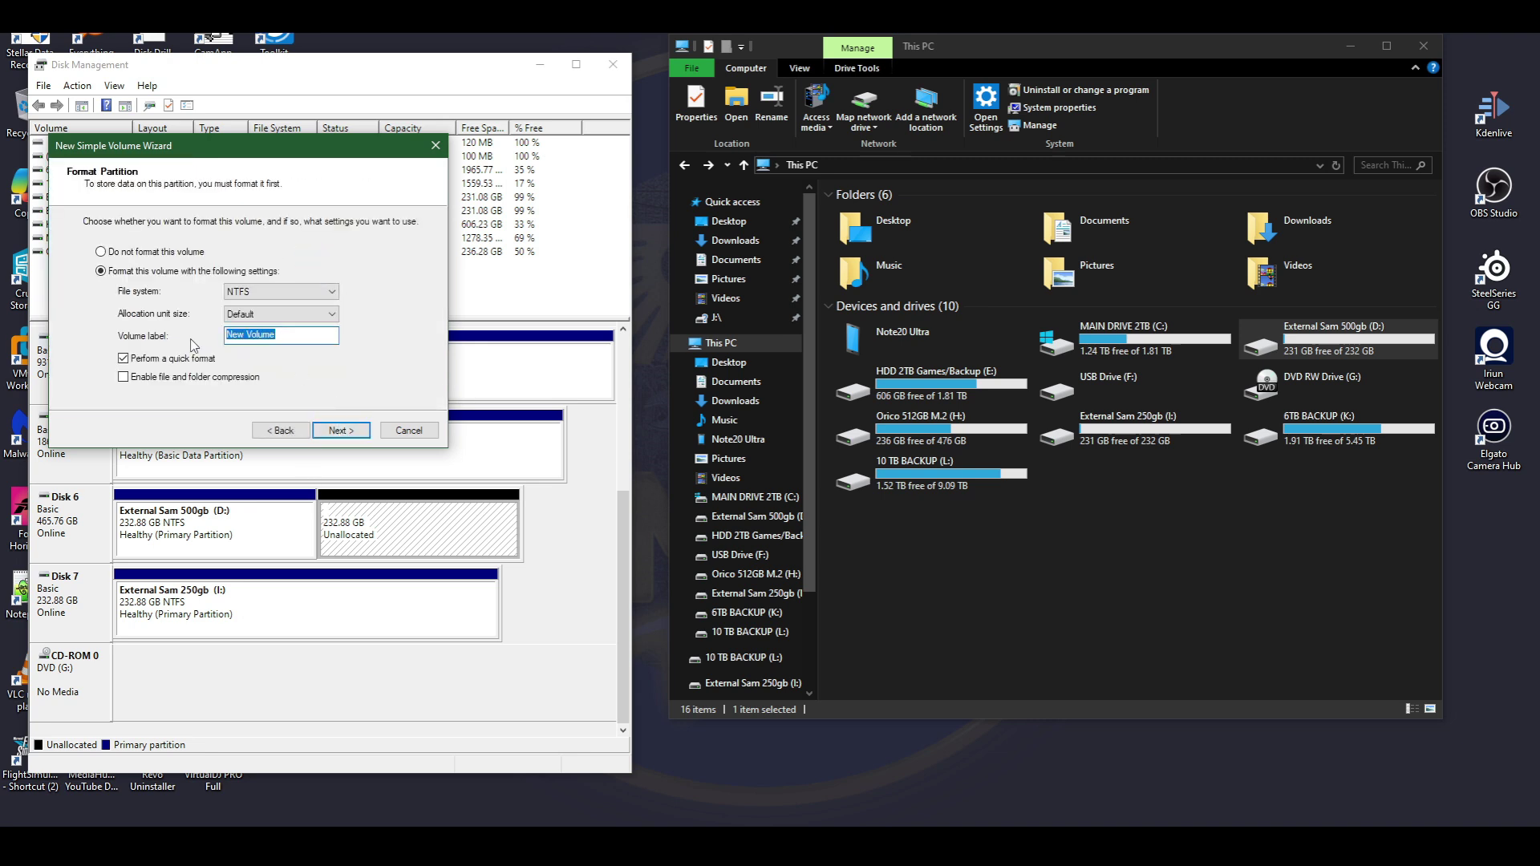
pyautogui.write('500gb Part 2')
pyautogui.click(339, 431)
pyautogui.click(339, 431)
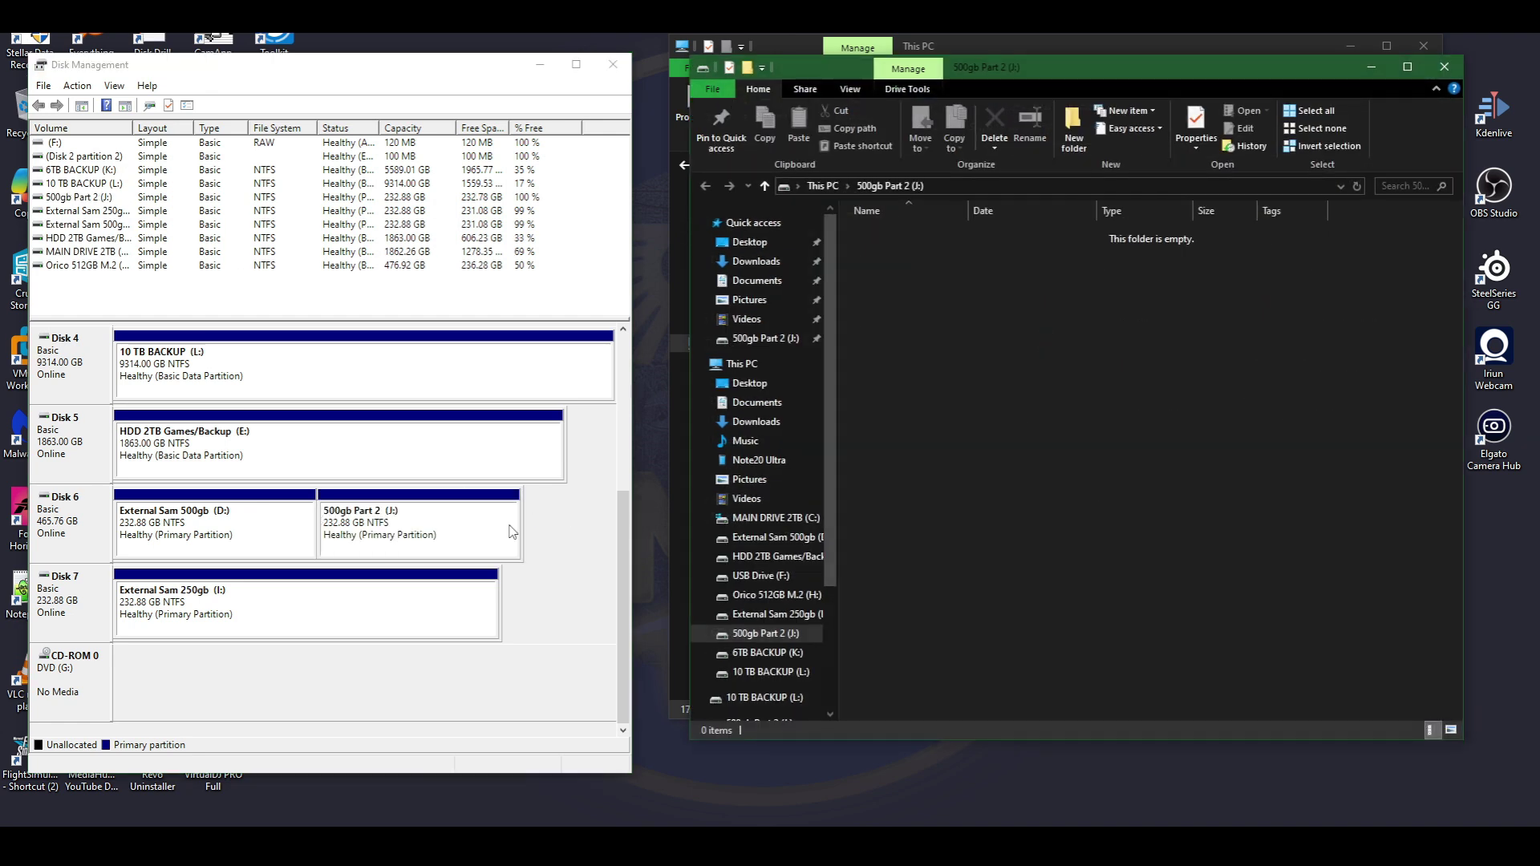
# Close the J: window, then confirm D: holds two mp4 videos and 500gb Part 2 (J:) is empty.
pyautogui.click(1444, 67)
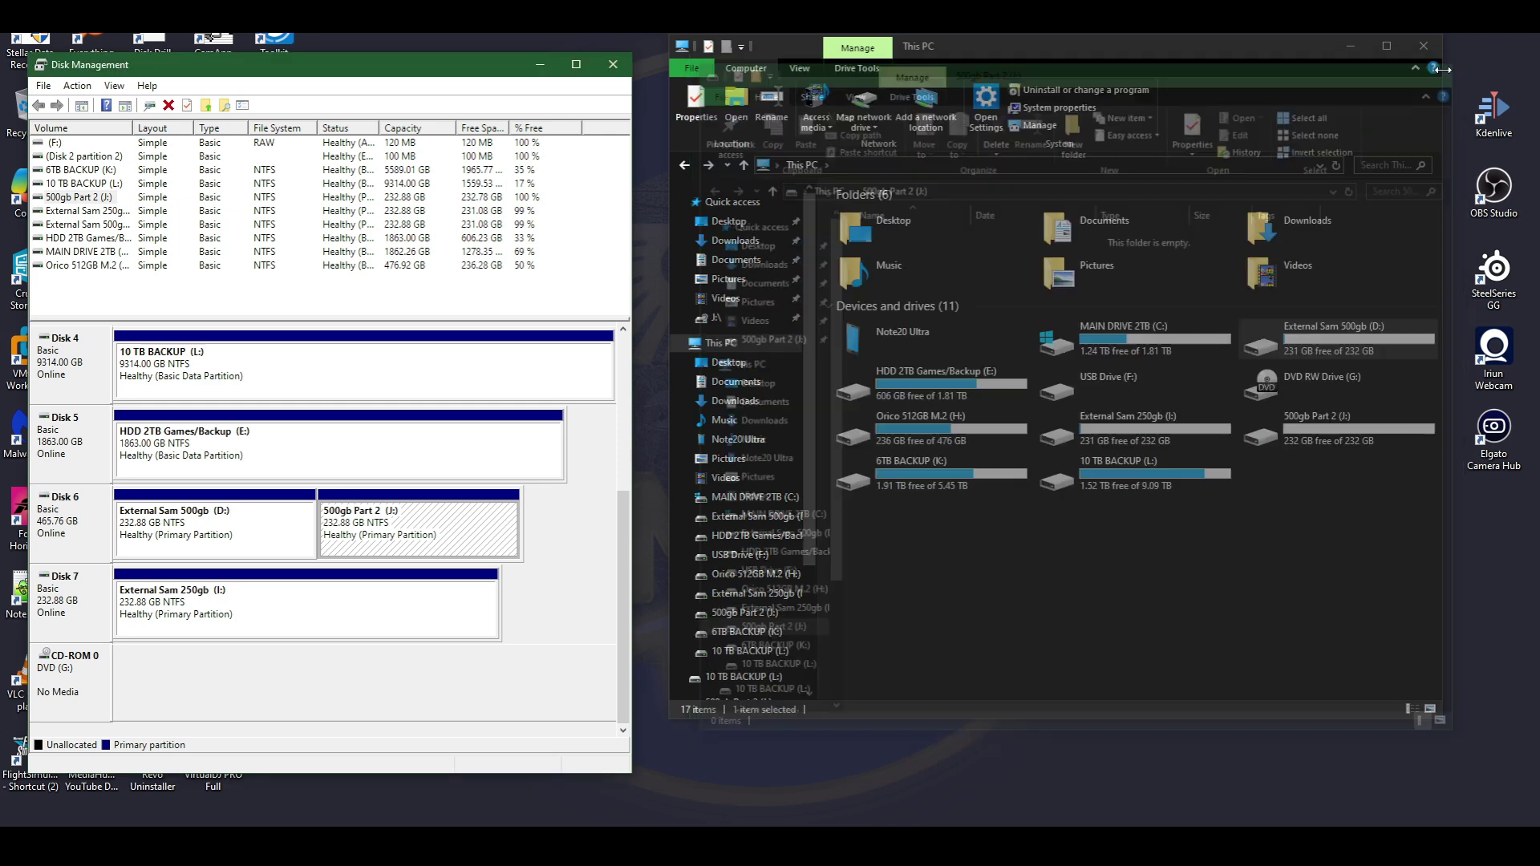
pyautogui.click(1306, 421)
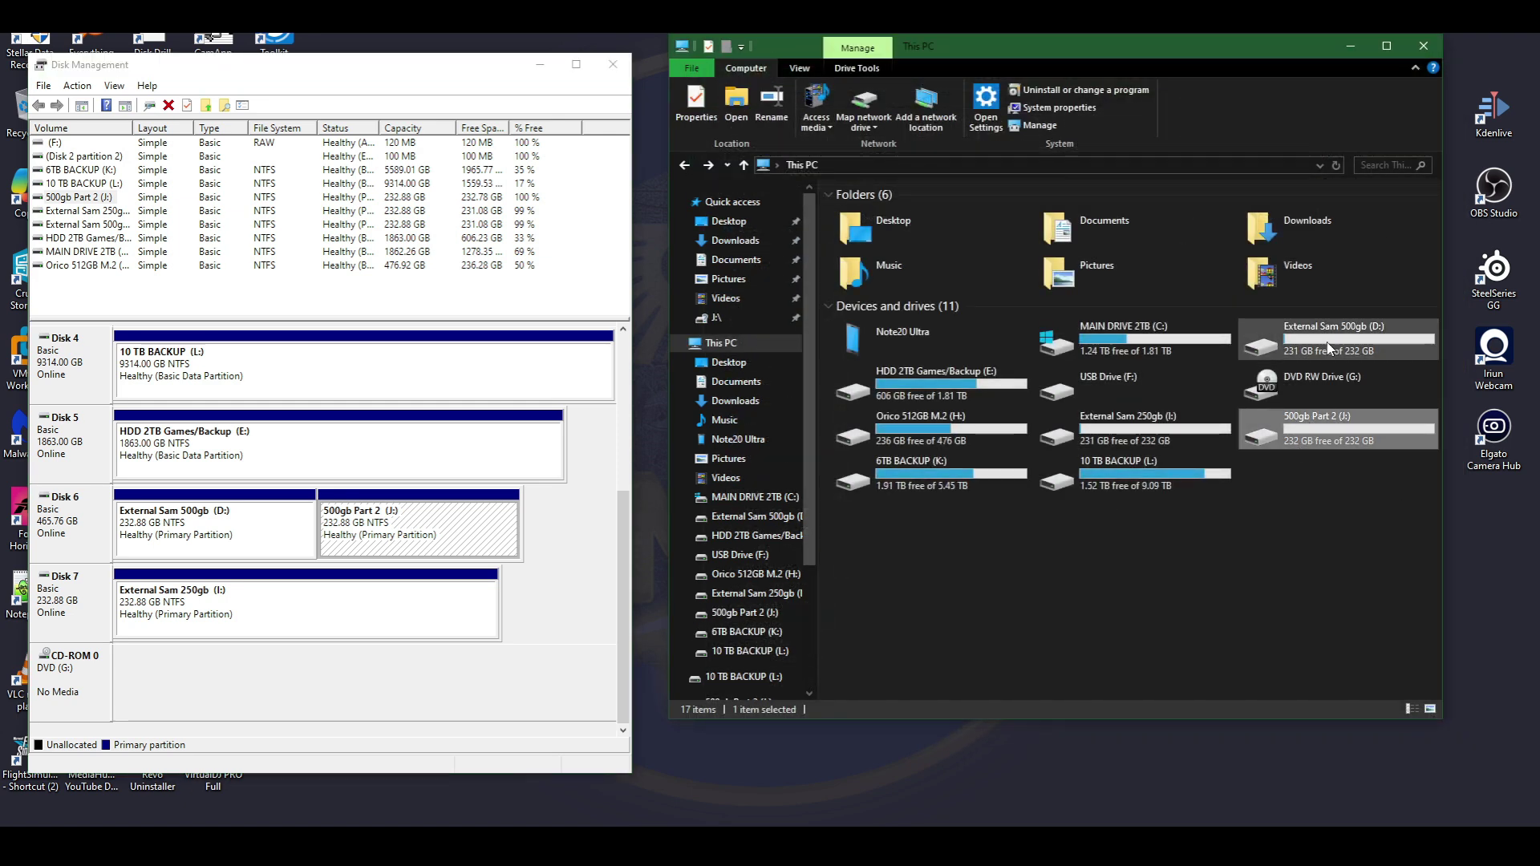
pyautogui.click(1332, 353)
pyautogui.click(1332, 439)
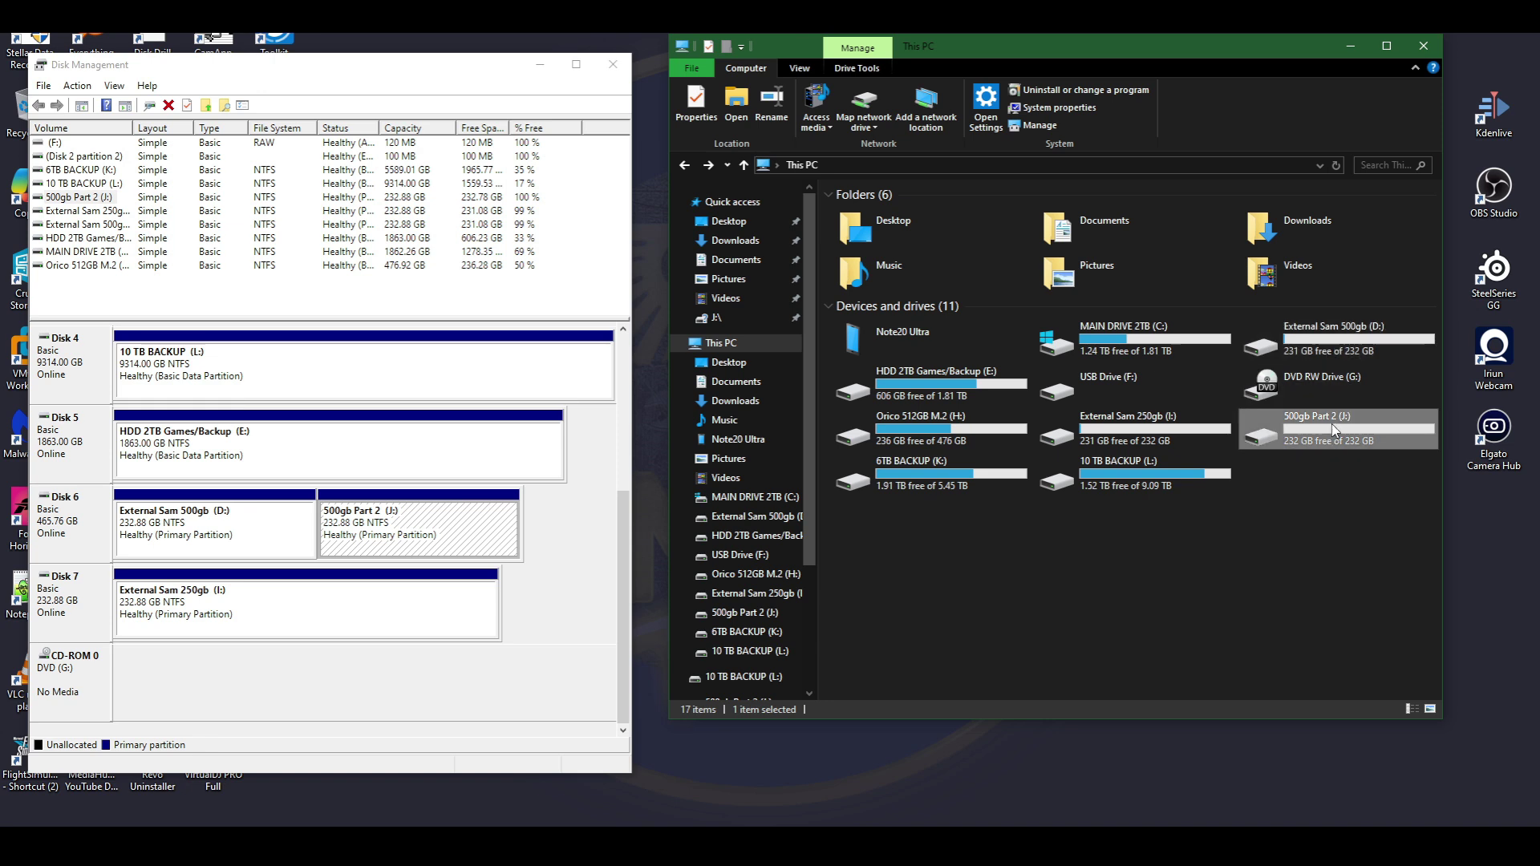
pyautogui.doubleClick(1330, 332)
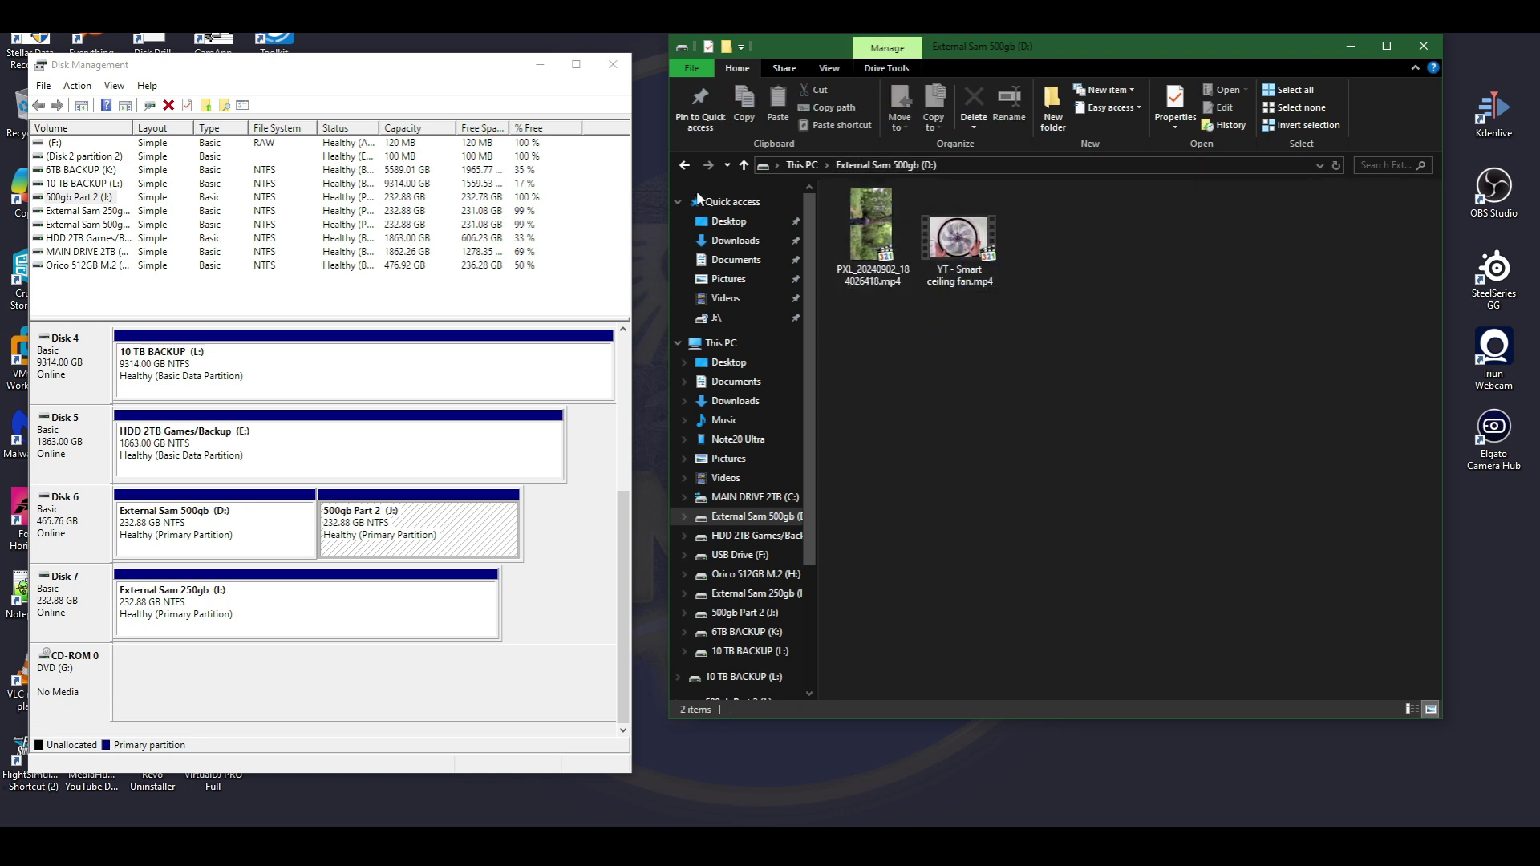
pyautogui.click(686, 166)
pyautogui.doubleClick(1282, 426)
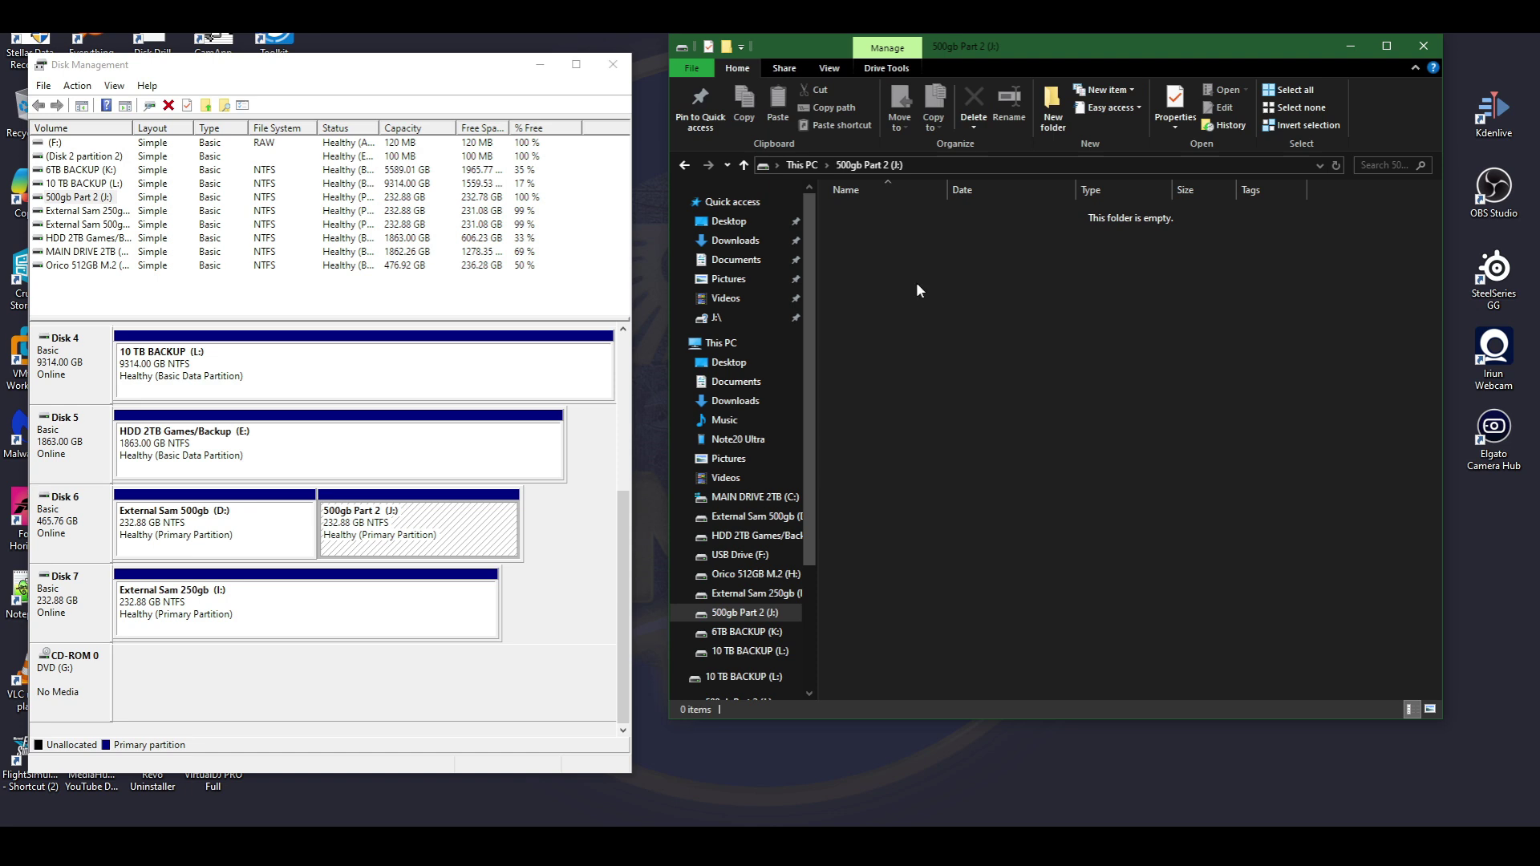
pyautogui.click(685, 165)
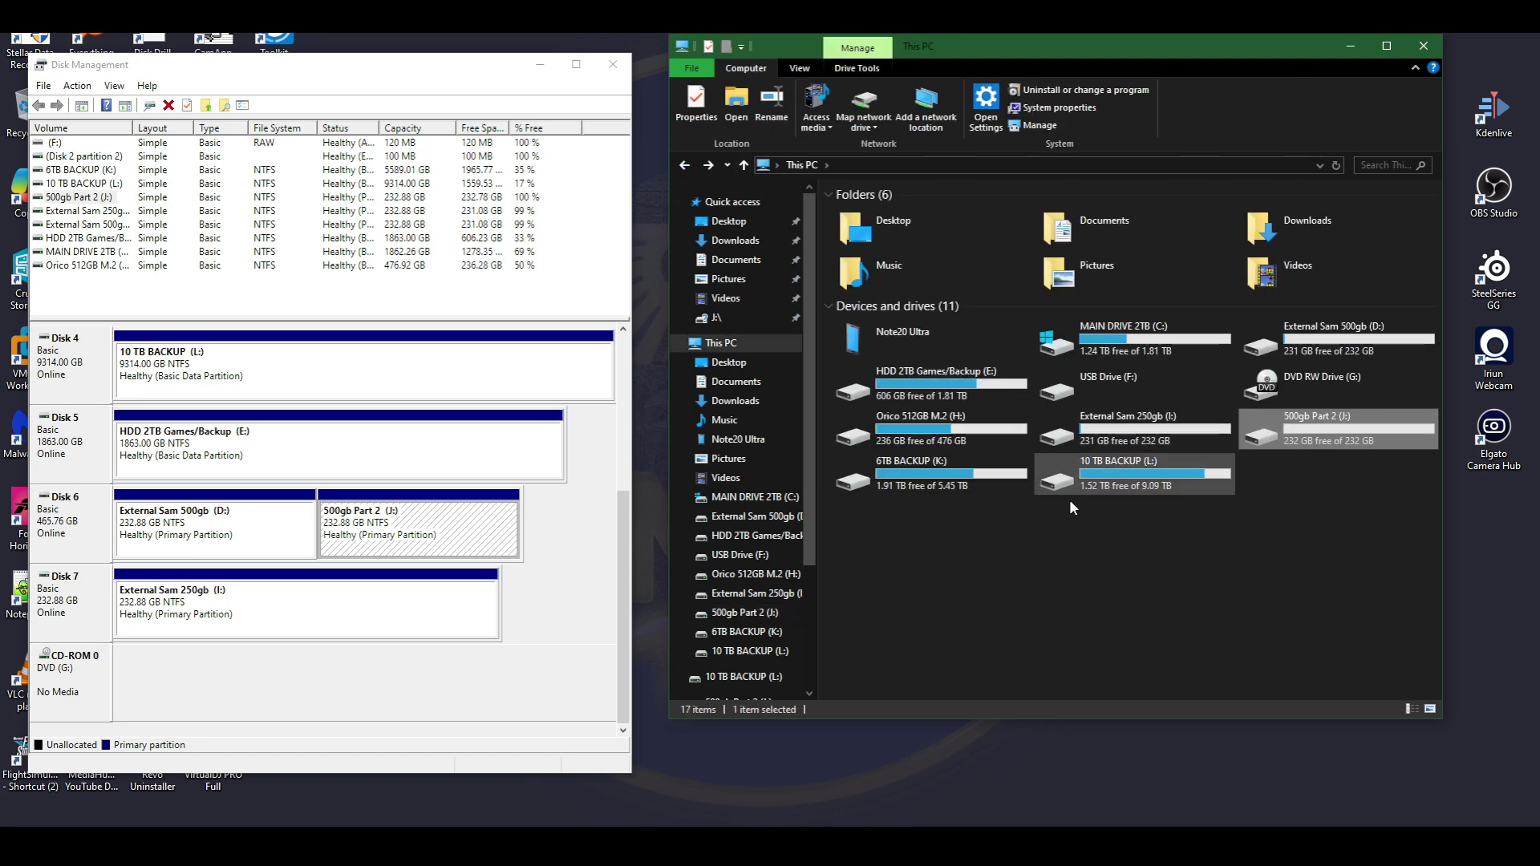
pyautogui.click(1058, 550)
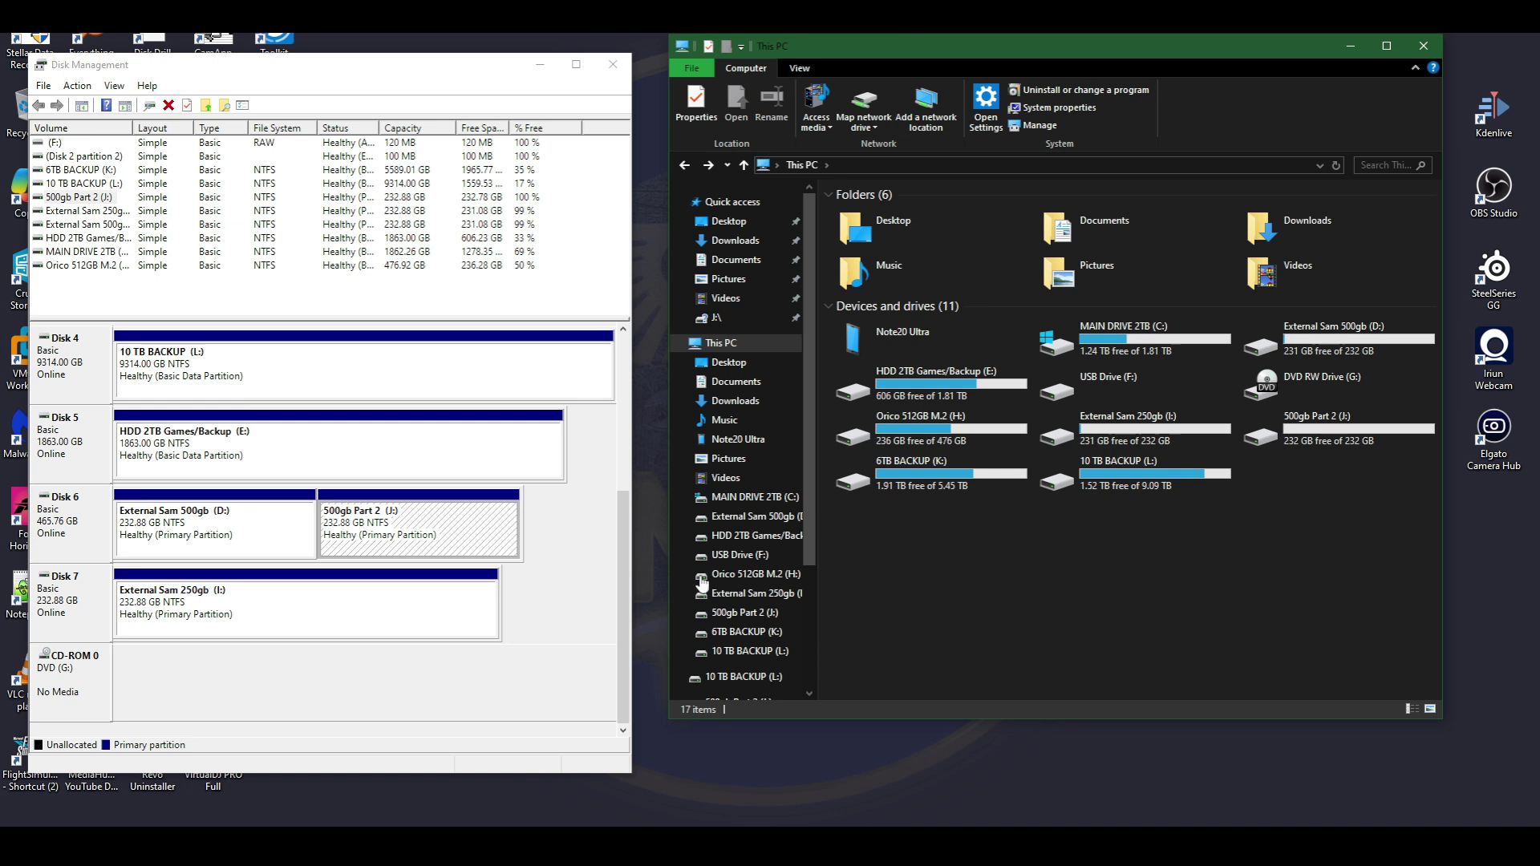
pyautogui.click(365, 540)
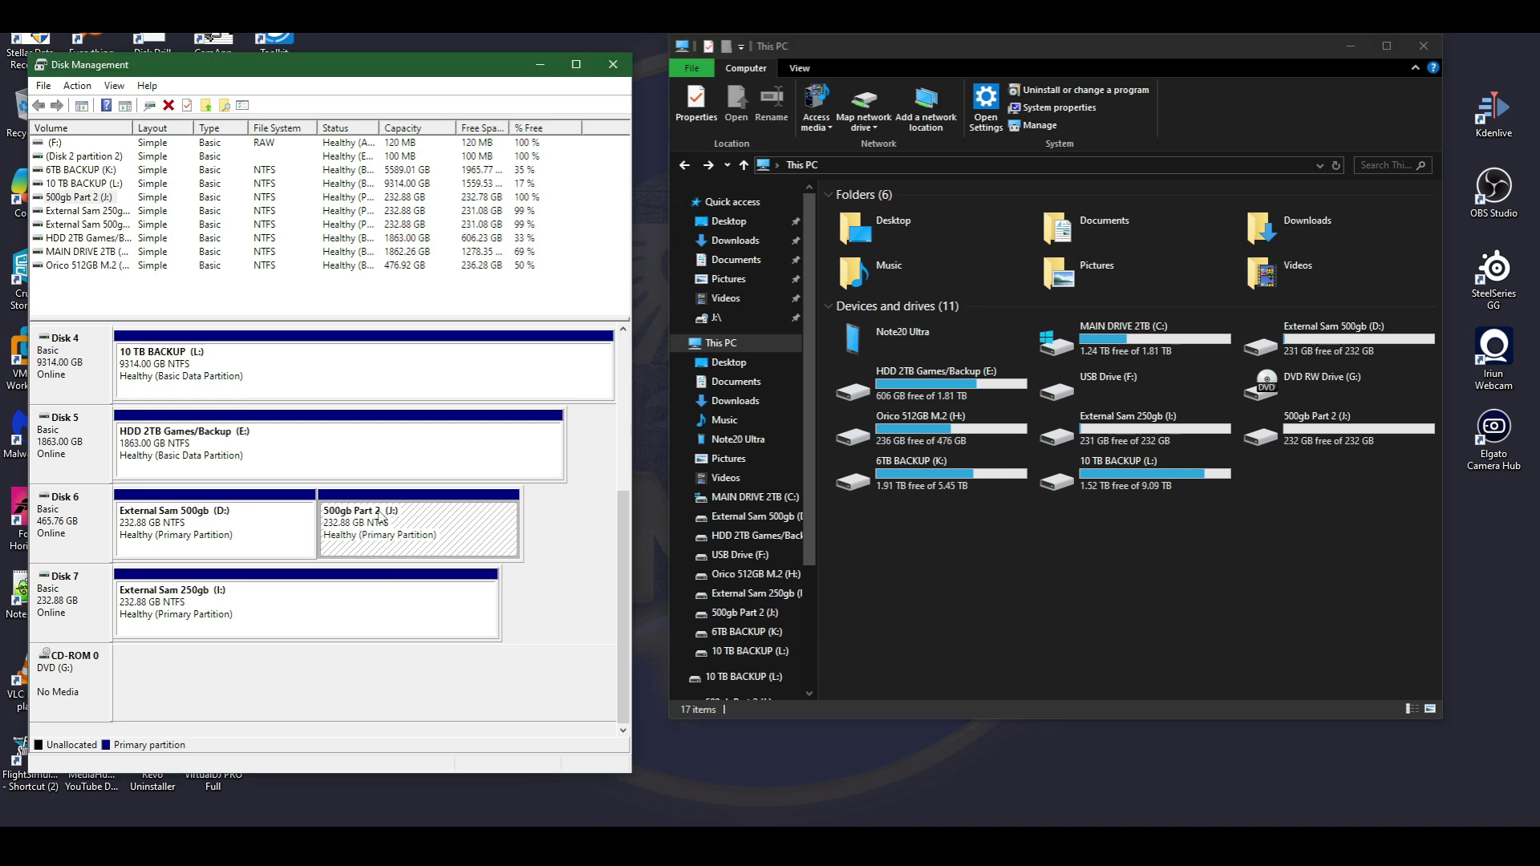
pyautogui.click(916, 549)
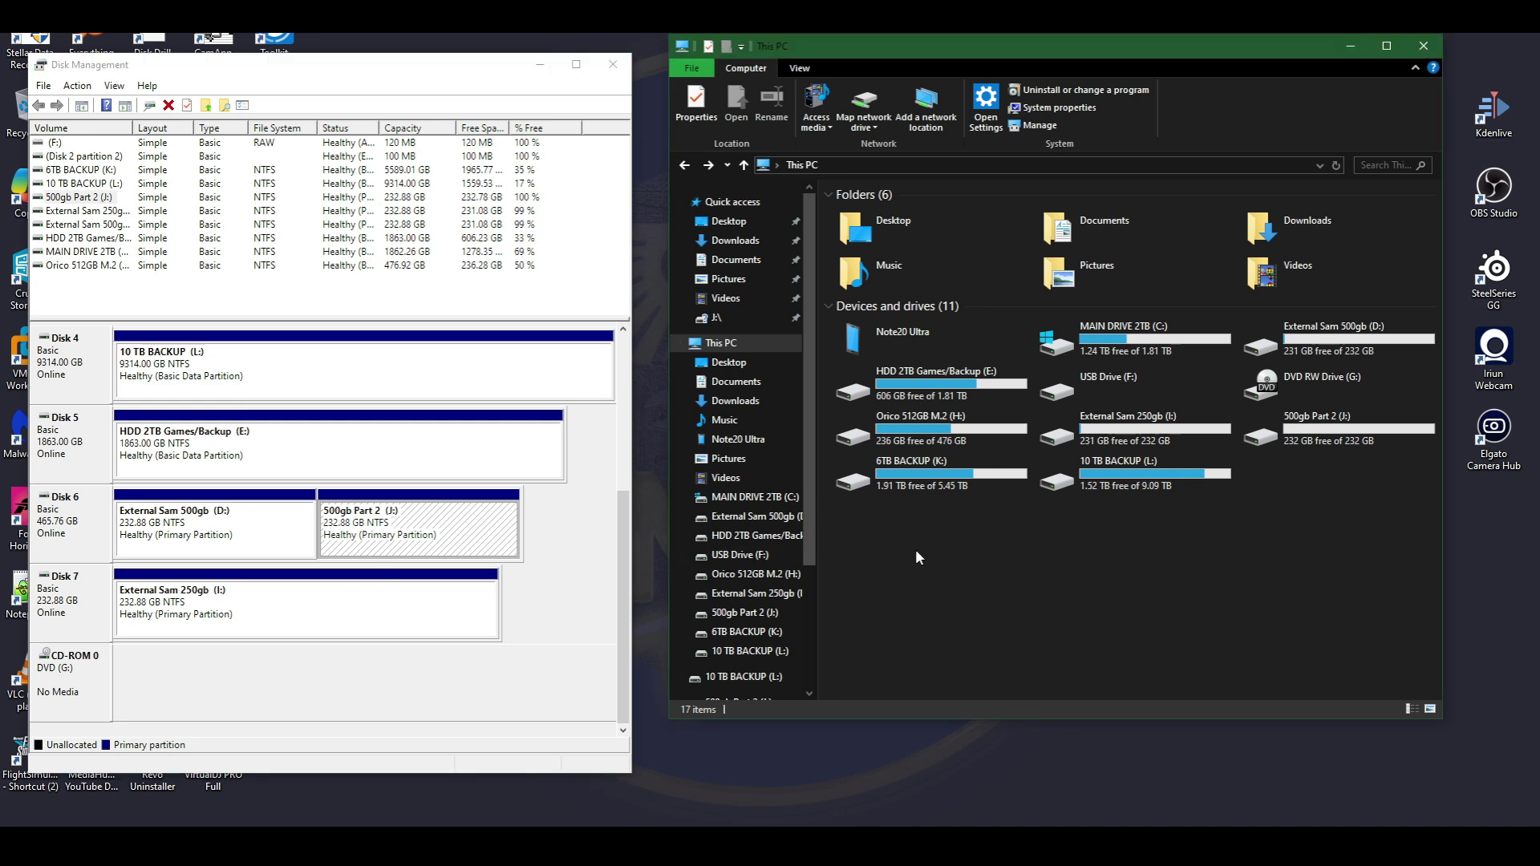
pyautogui.click(990, 594)
pyautogui.click(1291, 433)
pyautogui.click(1292, 341)
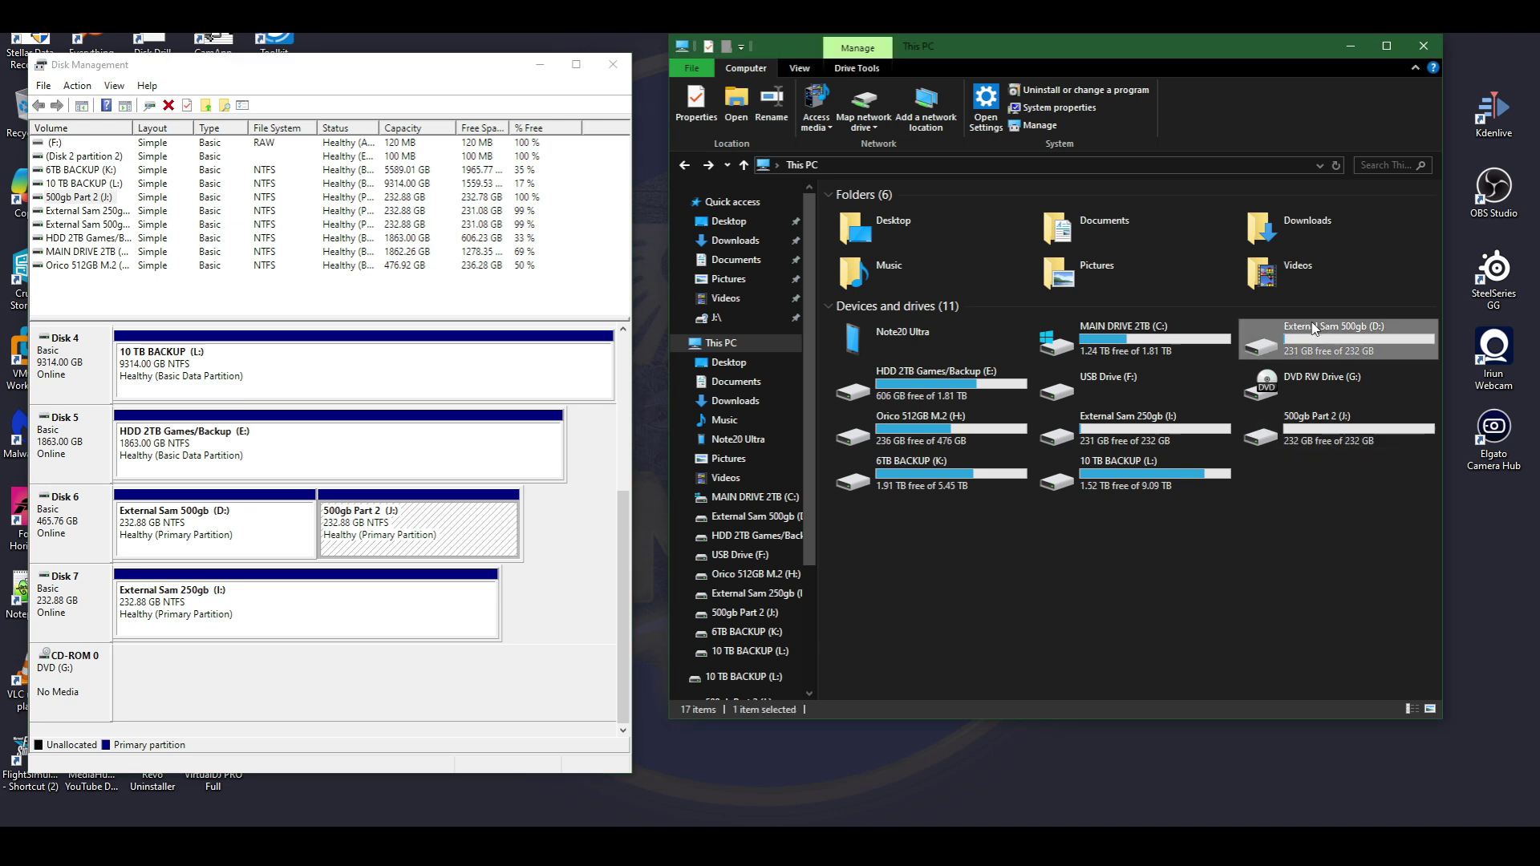
pyautogui.click(1250, 545)
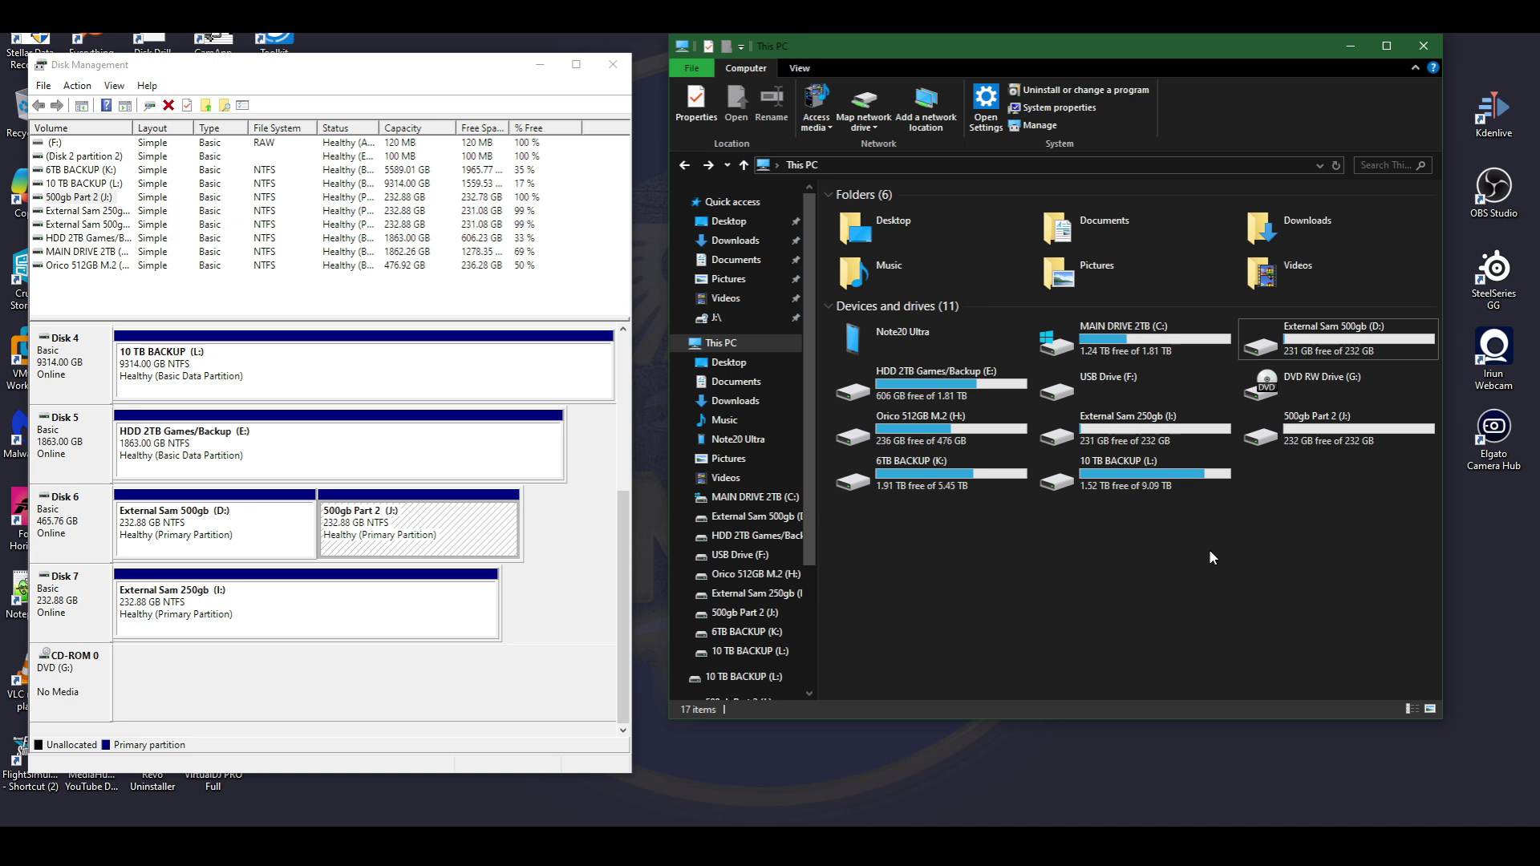